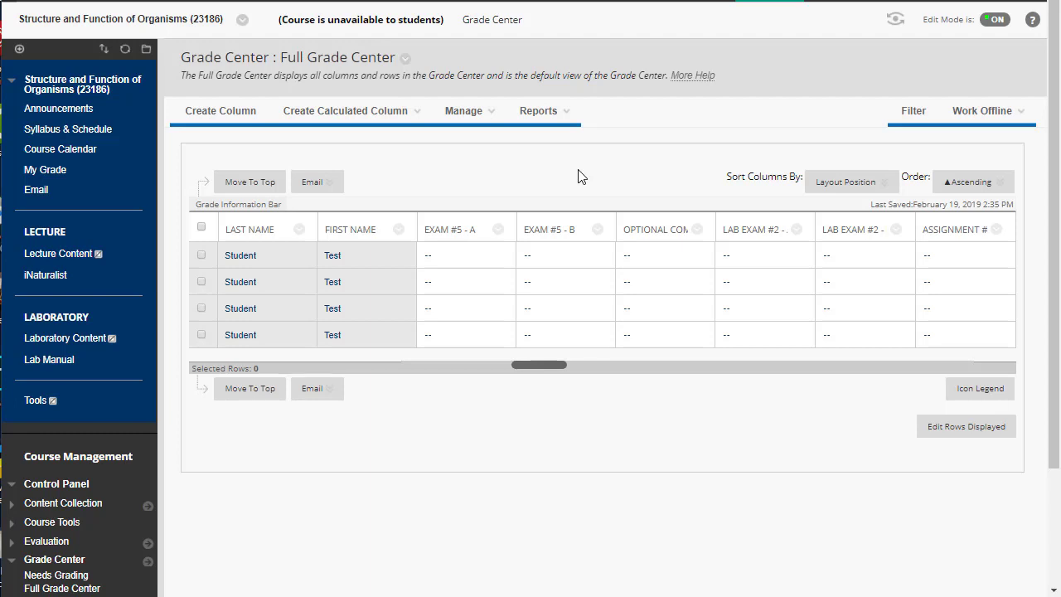
Step: Hide the % Grade column from students, and make it visible to students again
{"action": "left_click_drag", "start_coordinate": [547, 374], "coordinate": [395, 372]}
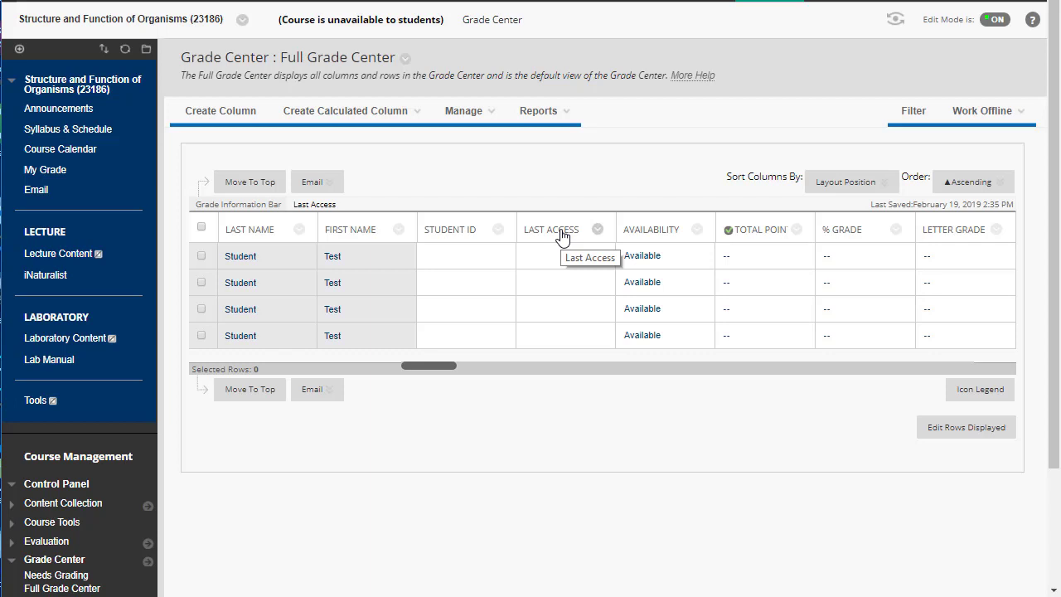
{"action": "left_click", "coordinate": [497, 230]}
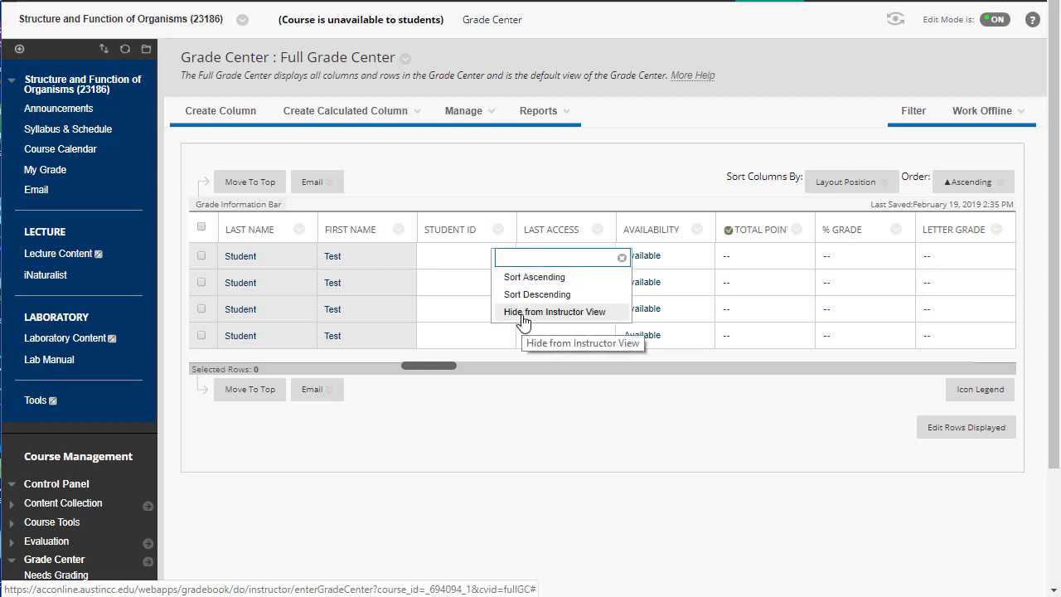
{"action": "left_click", "coordinate": [895, 229]}
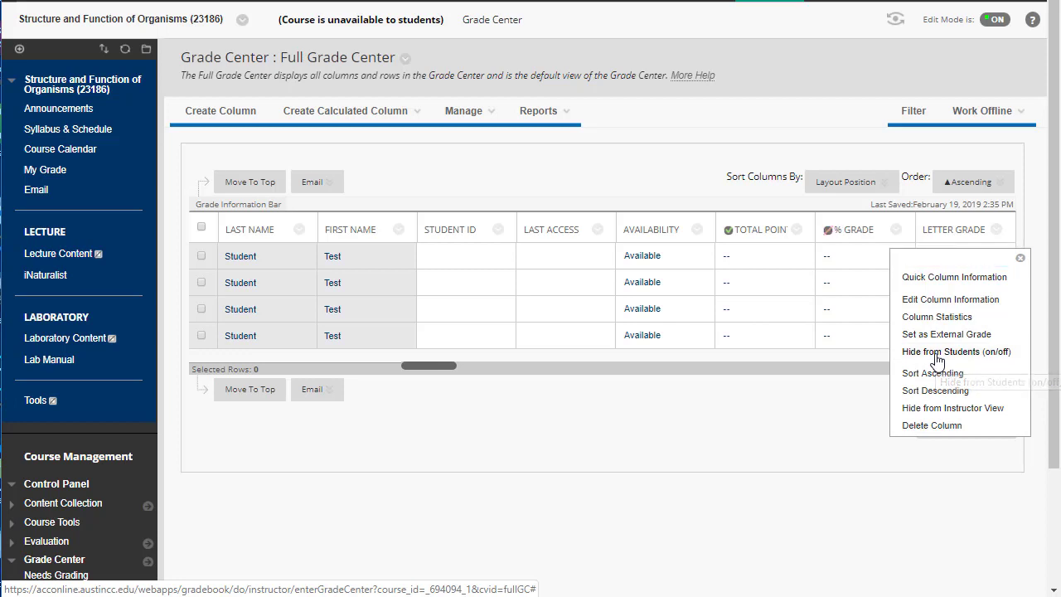
{"action": "left_click", "coordinate": [936, 353]}
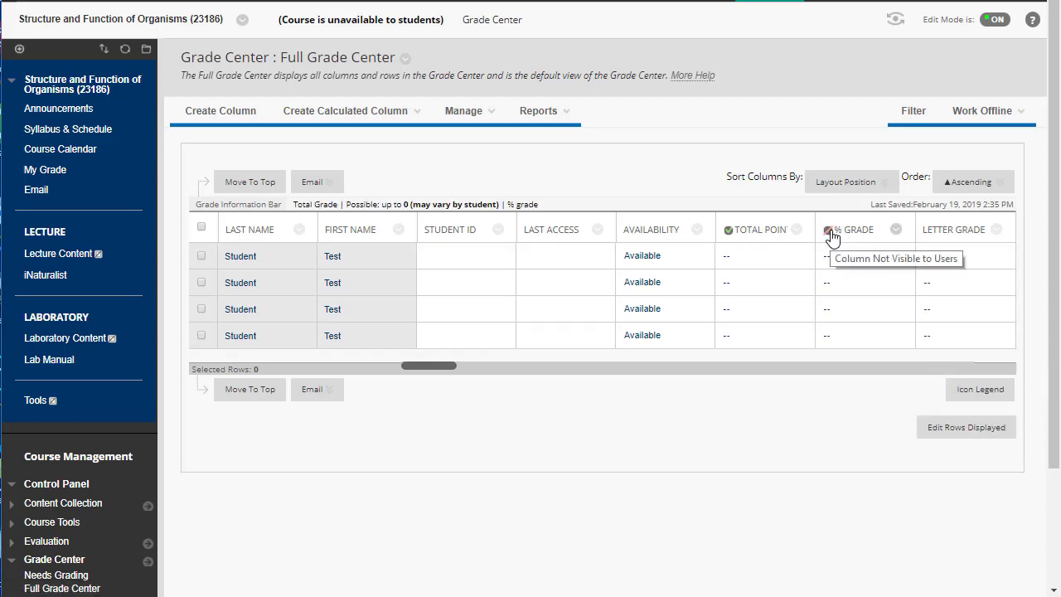
{"action": "left_click", "coordinate": [896, 230]}
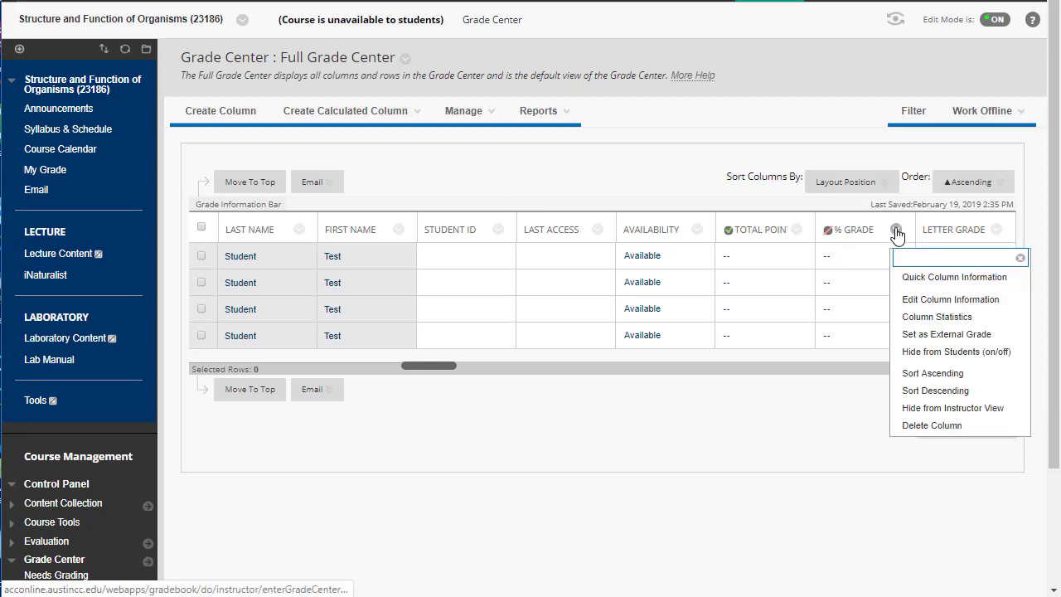
{"action": "left_click", "coordinate": [927, 355]}
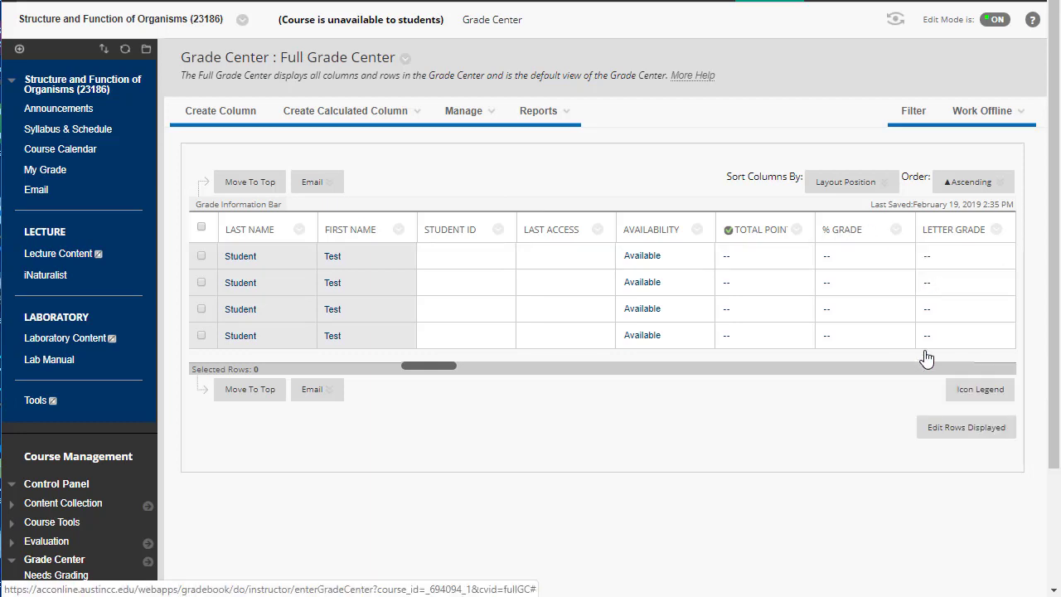
Step: Hide the Student ID, Last Access and Availability columns from the instructor view
{"action": "left_click", "coordinate": [498, 229]}
{"action": "left_click", "coordinate": [528, 313]}
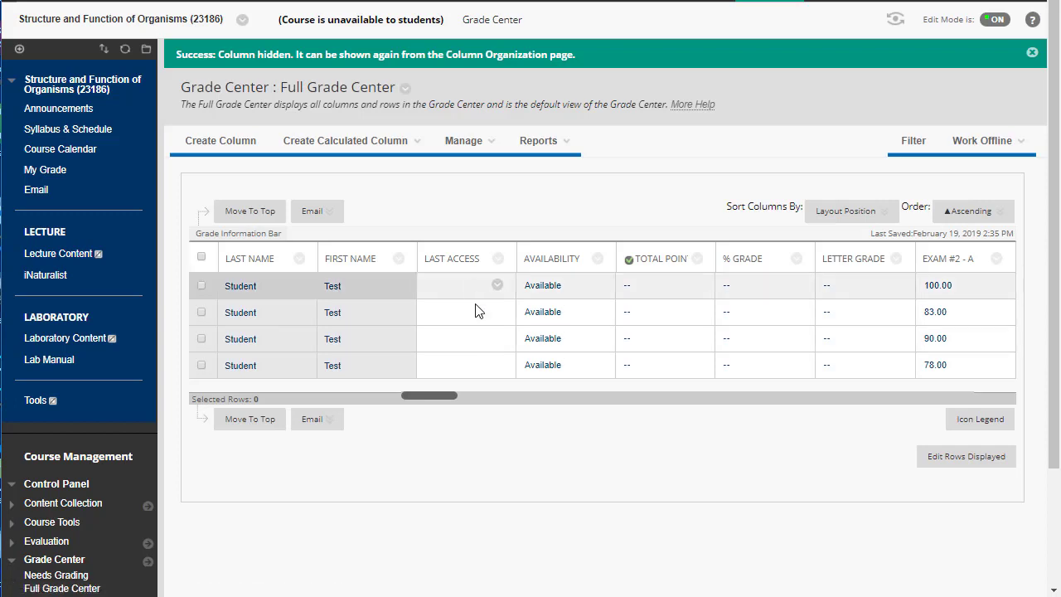
{"action": "left_click", "coordinate": [497, 259]}
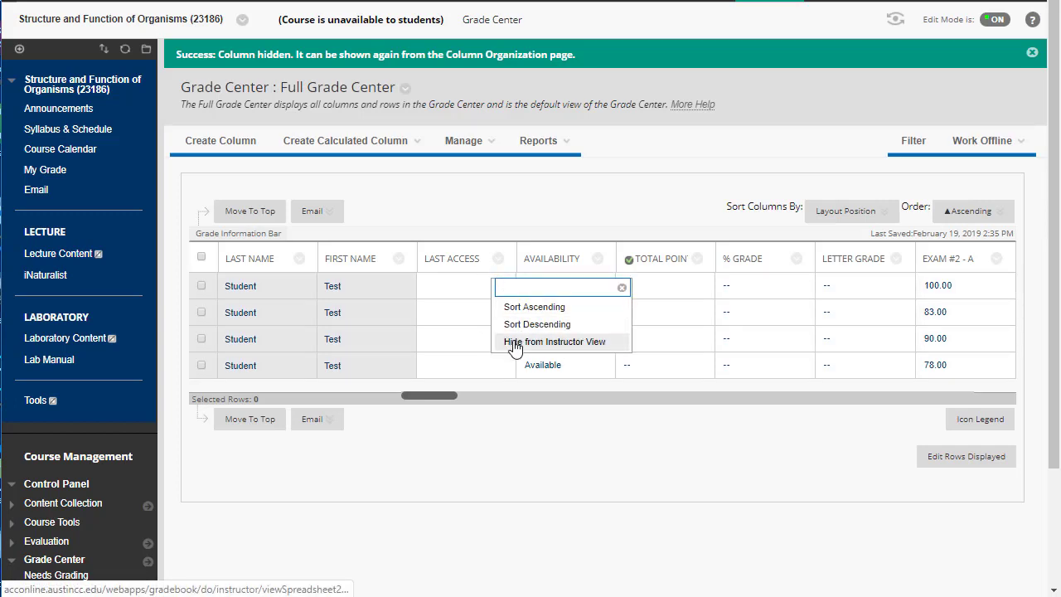
{"action": "left_click", "coordinate": [512, 343]}
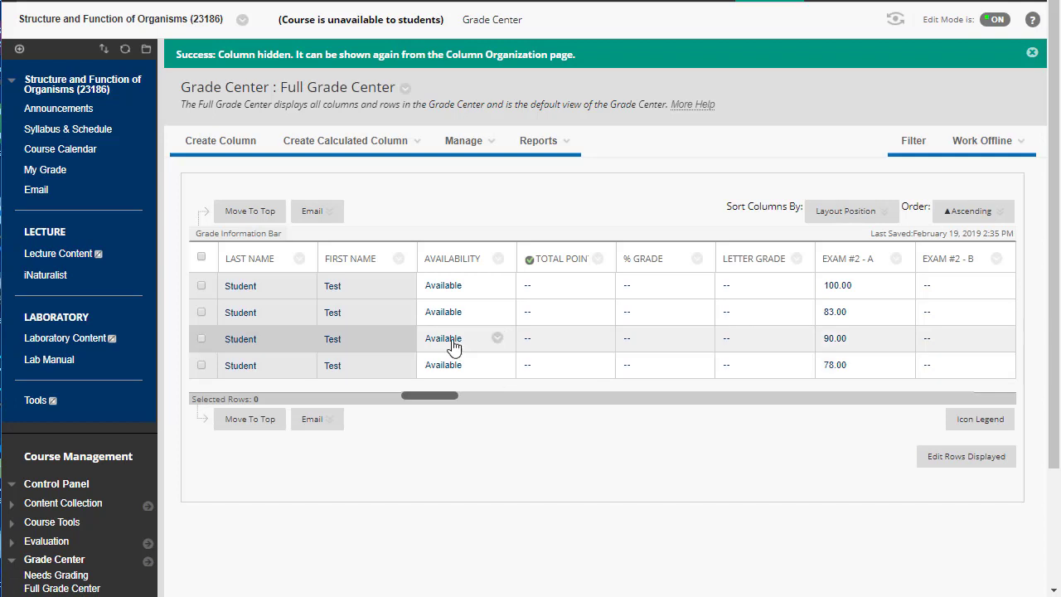
{"action": "left_click", "coordinate": [491, 149]}
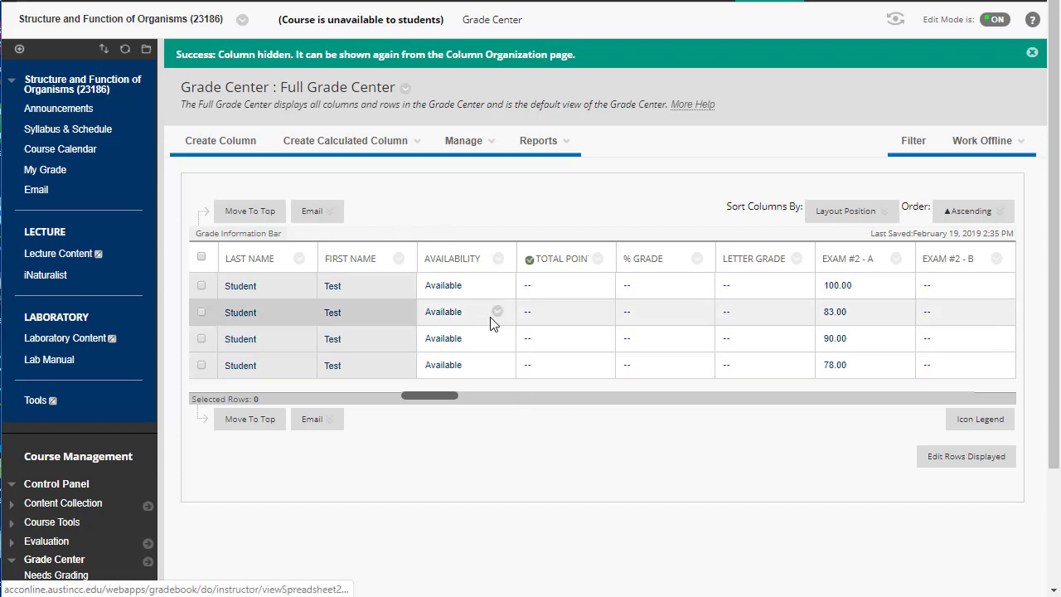
{"action": "left_click", "coordinate": [497, 260]}
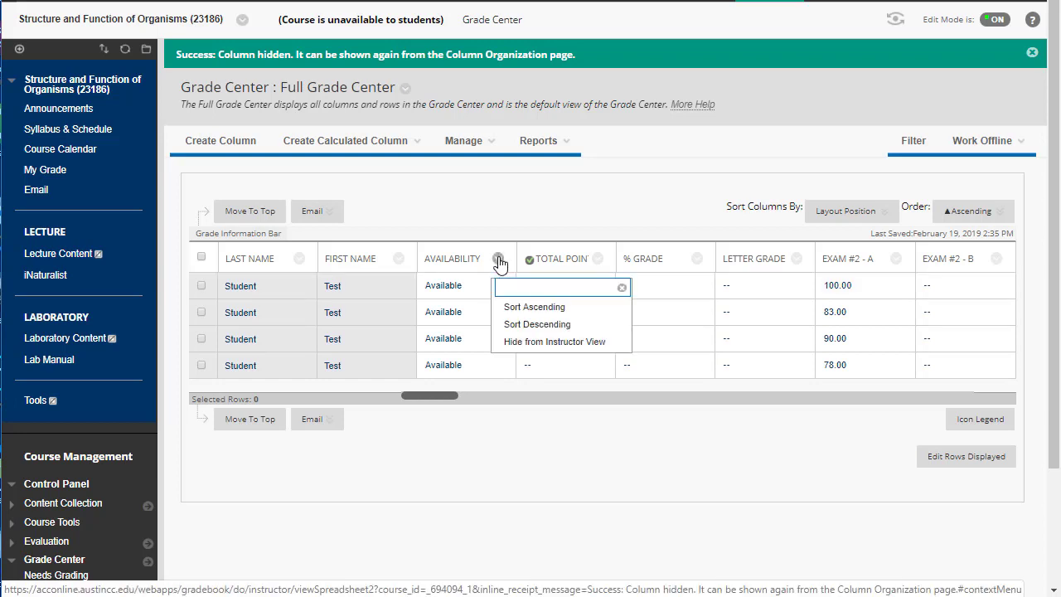
{"action": "left_click", "coordinate": [525, 346]}
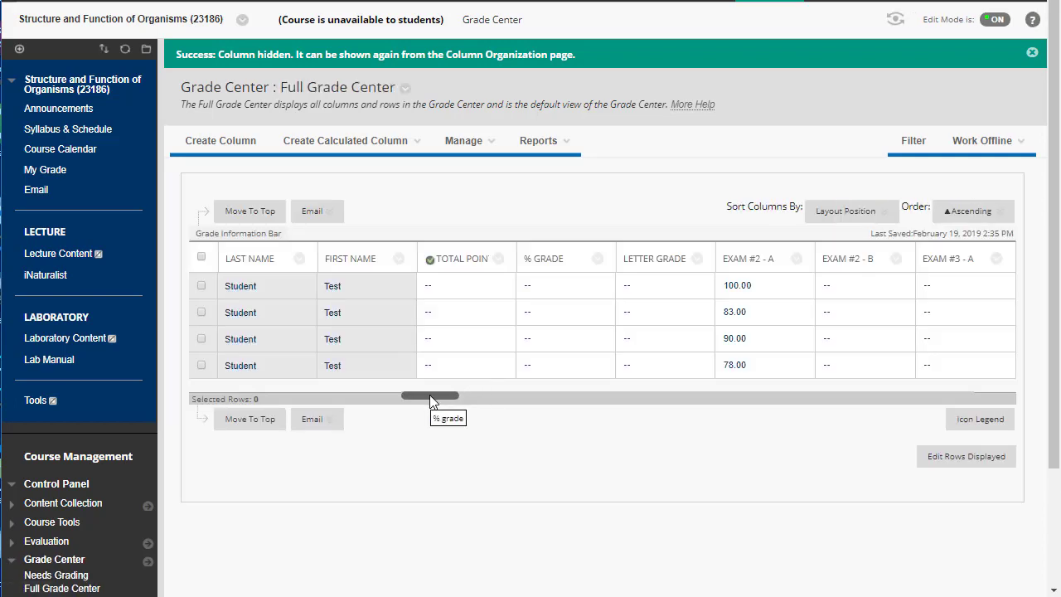
{"action": "left_click_drag", "start_coordinate": [431, 396], "coordinate": [712, 417]}
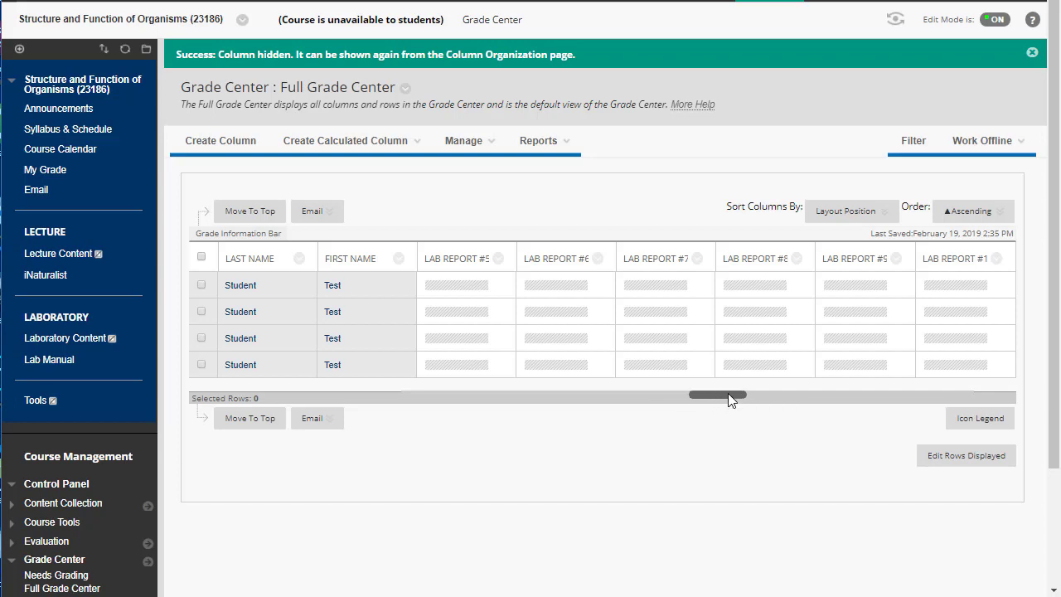
{"action": "left_click_drag", "start_coordinate": [730, 396], "coordinate": [871, 386]}
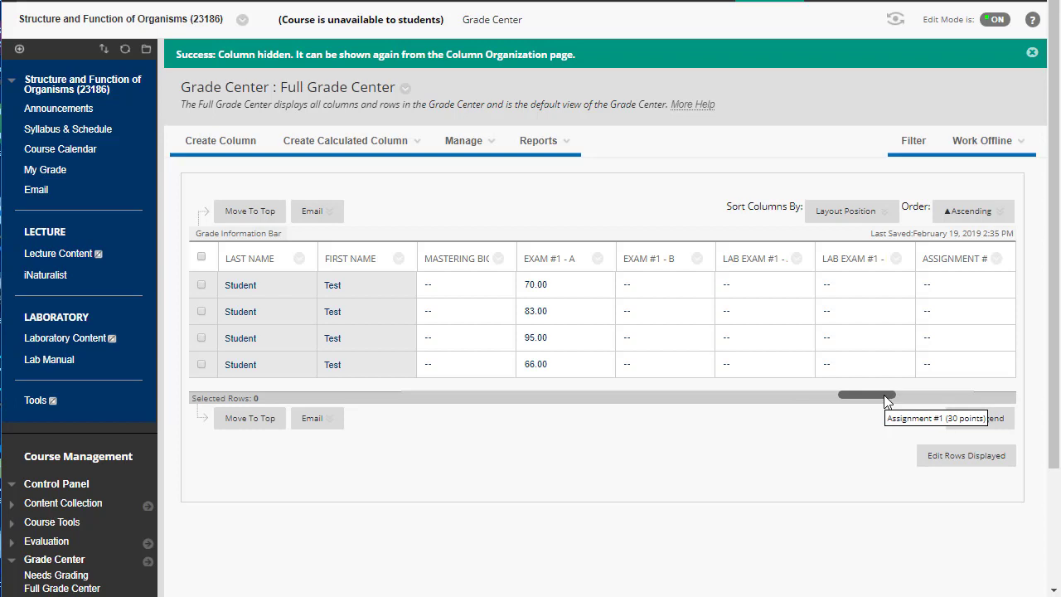
{"action": "left_click_drag", "start_coordinate": [886, 400], "coordinate": [426, 440]}
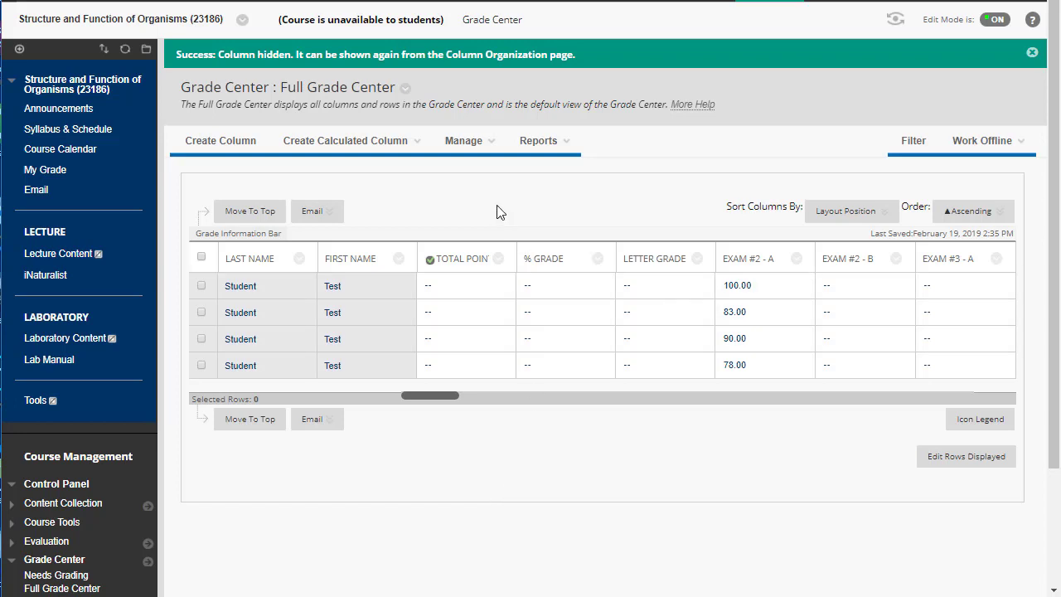
Step: Create a grading period named Unit 5 without a date range, and return to the Full Grade Center
{"action": "left_click", "coordinate": [480, 150]}
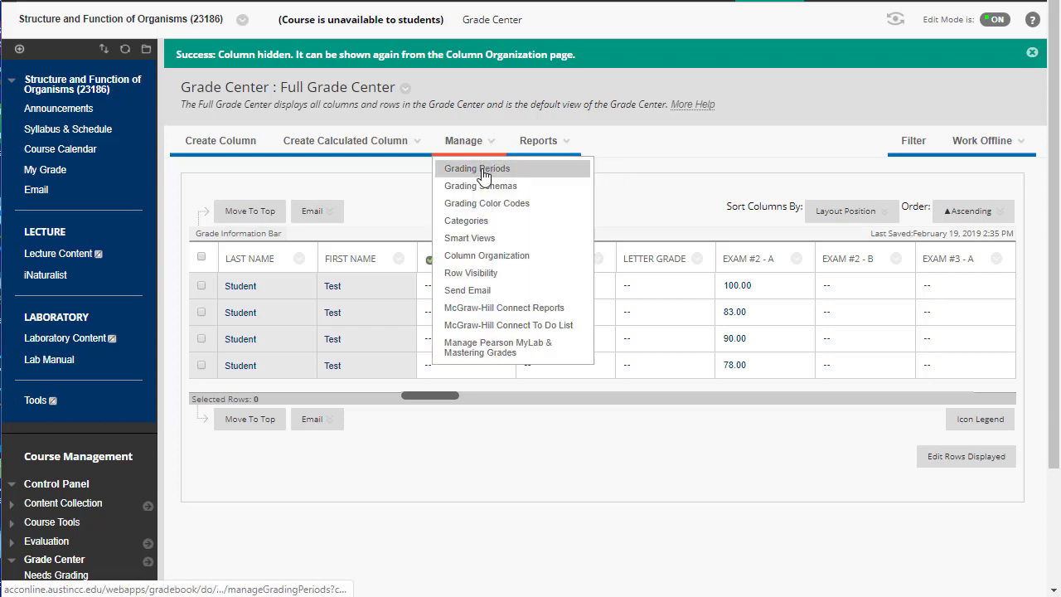
{"action": "left_click", "coordinate": [485, 169]}
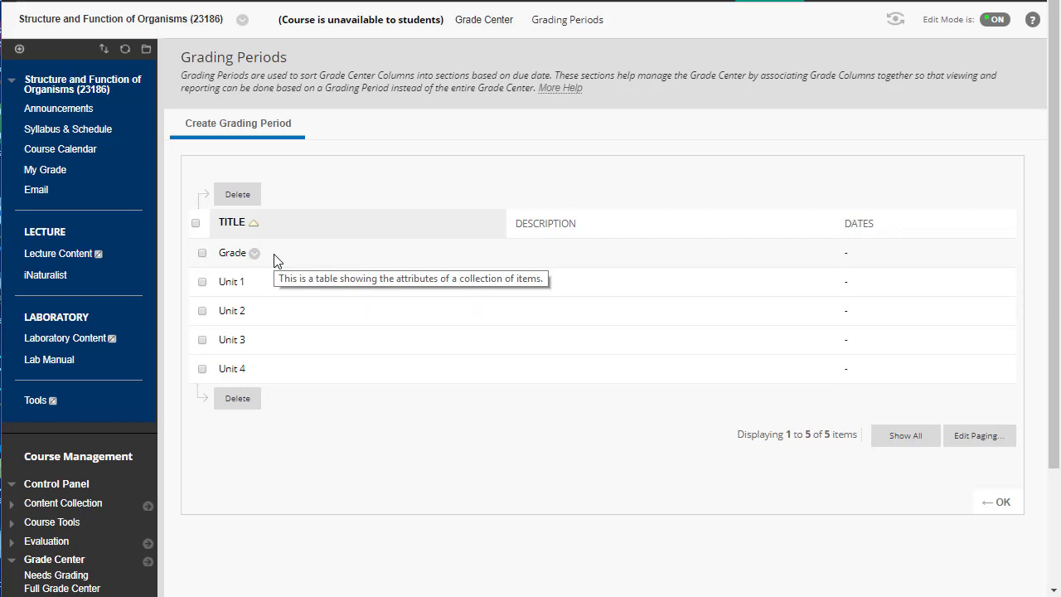
{"action": "left_click", "coordinate": [282, 134]}
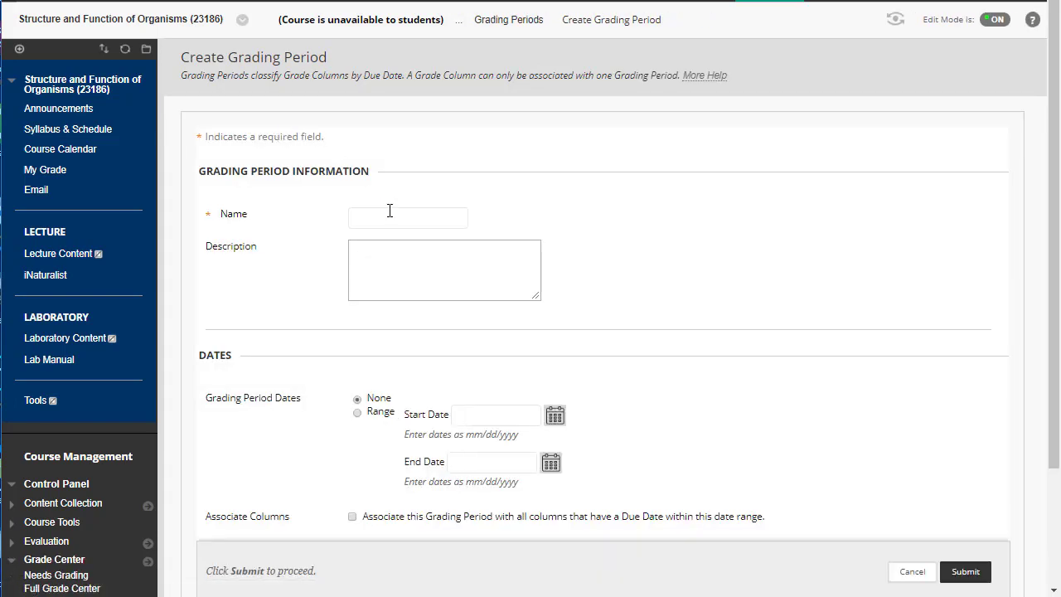
{"action": "type", "text": "Unit"}
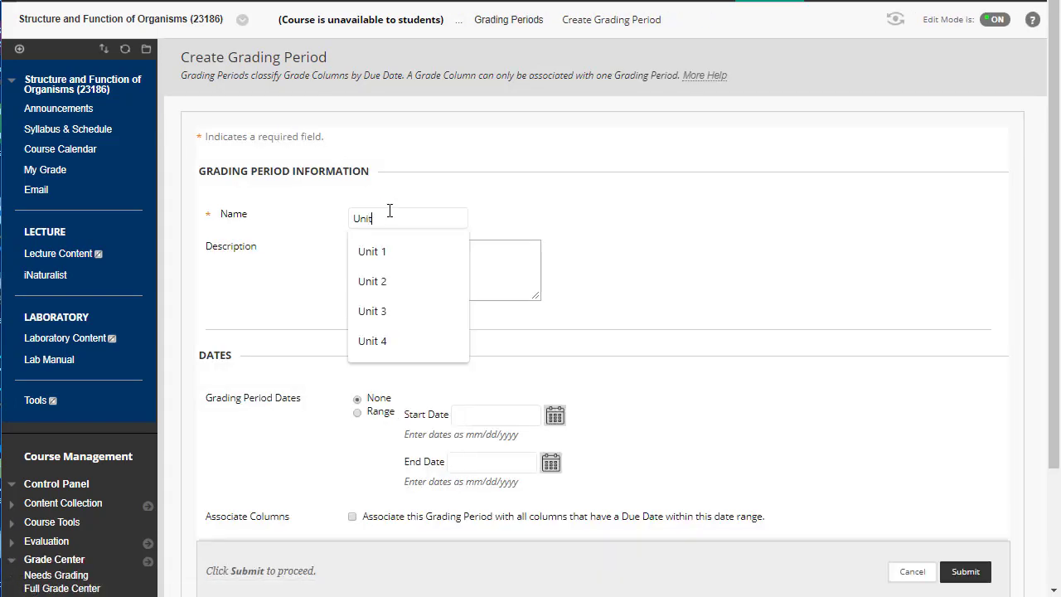
{"action": "type", "text": " 5"}
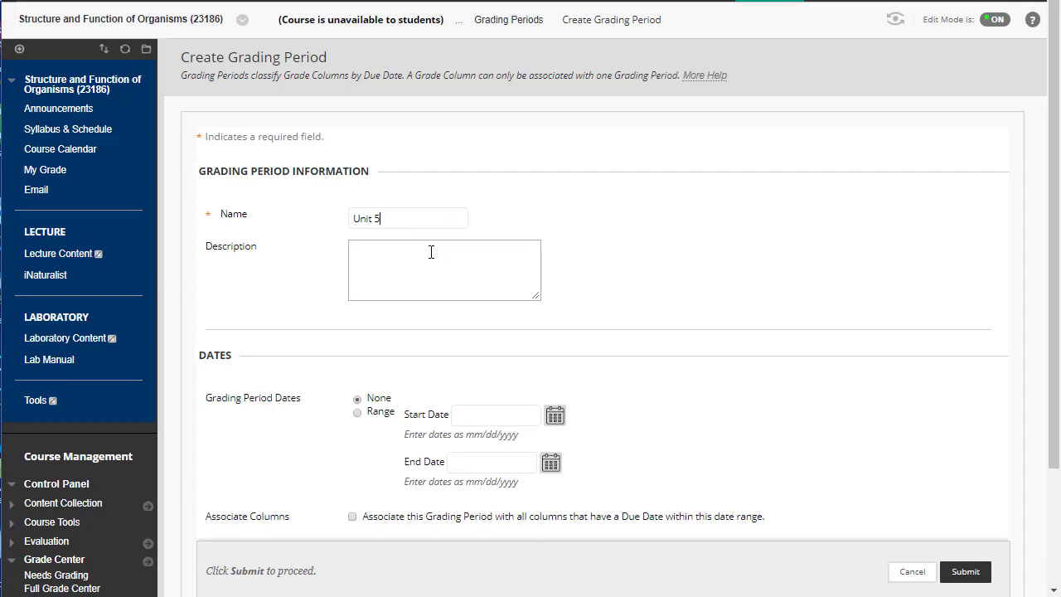
{"action": "scroll", "coordinate": [634, 348], "scroll_direction": "down", "scroll_amount": 1}
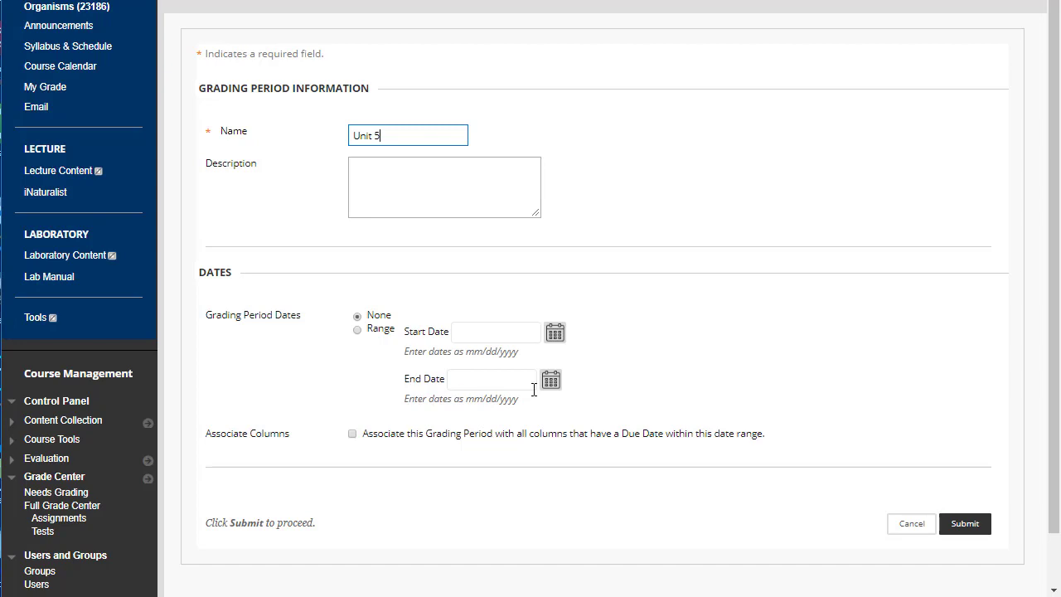
{"action": "left_click", "coordinate": [972, 524]}
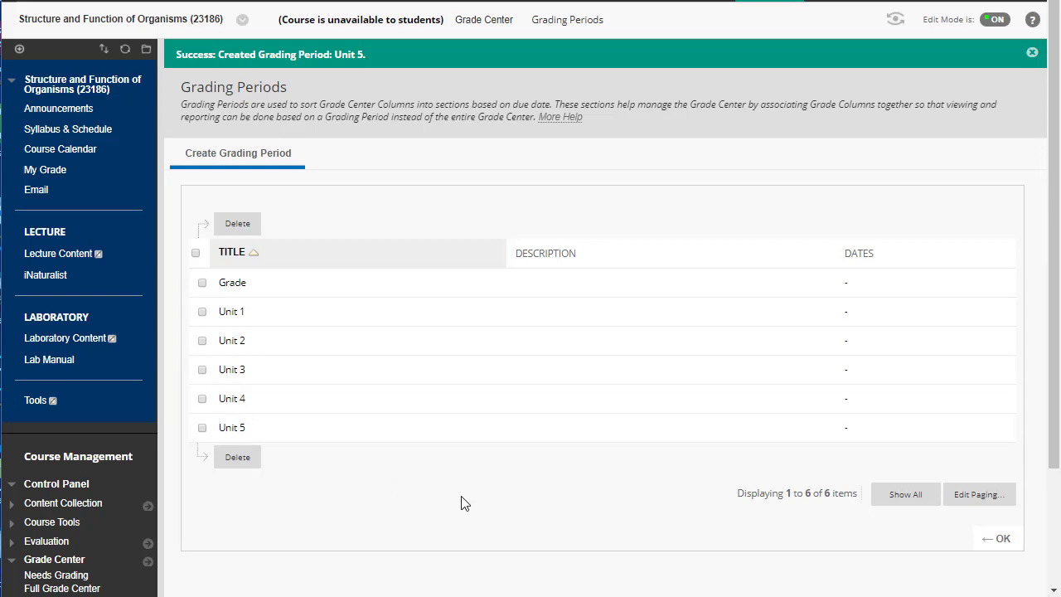
{"action": "left_click", "coordinate": [990, 541]}
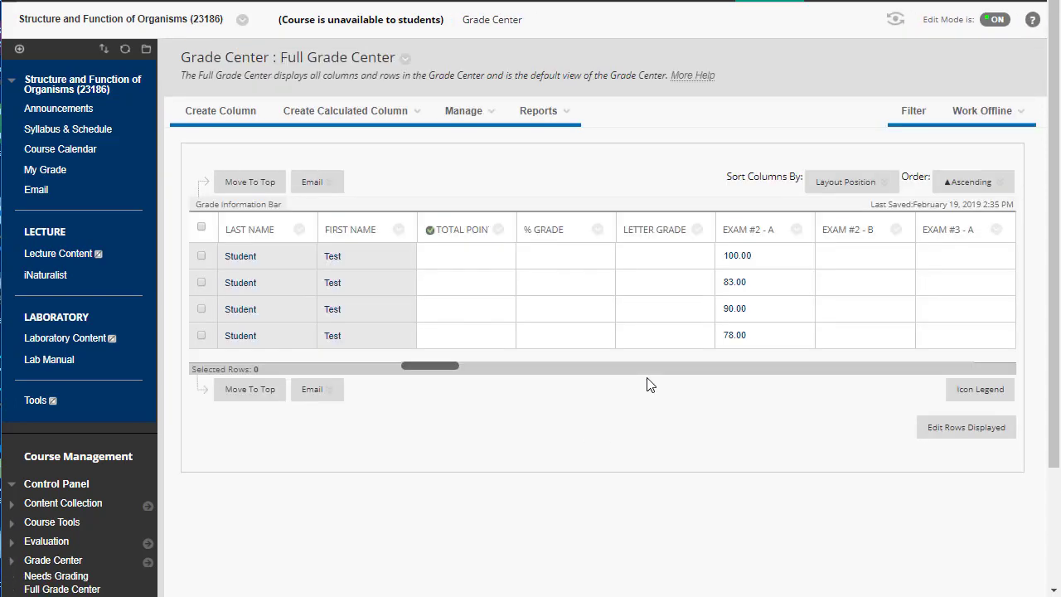
Step: Open the Column Organization page for the Grade Center
{"action": "left_click", "coordinate": [487, 116]}
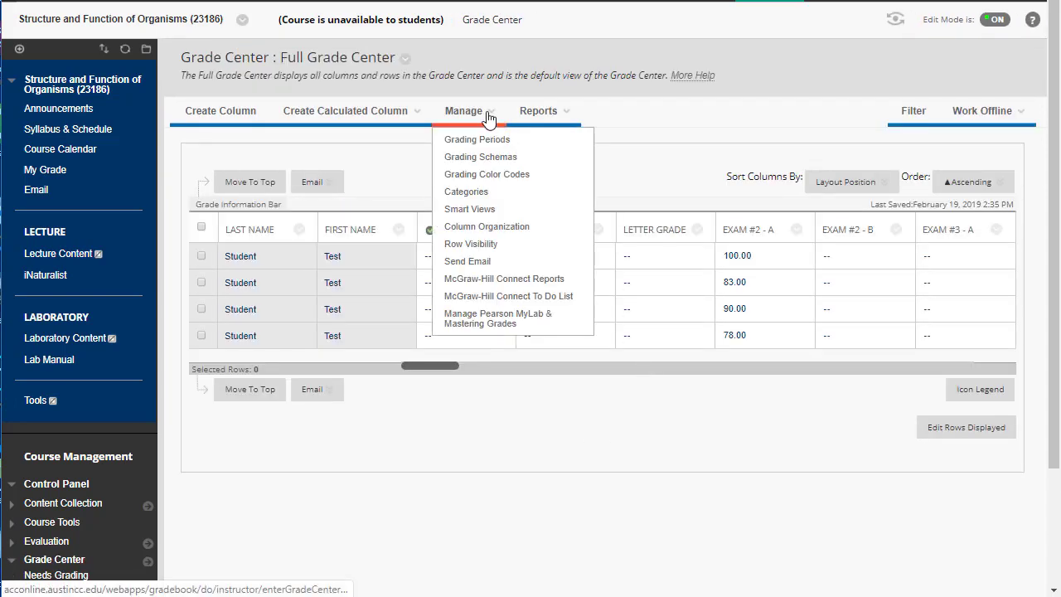
{"action": "left_click", "coordinate": [514, 229]}
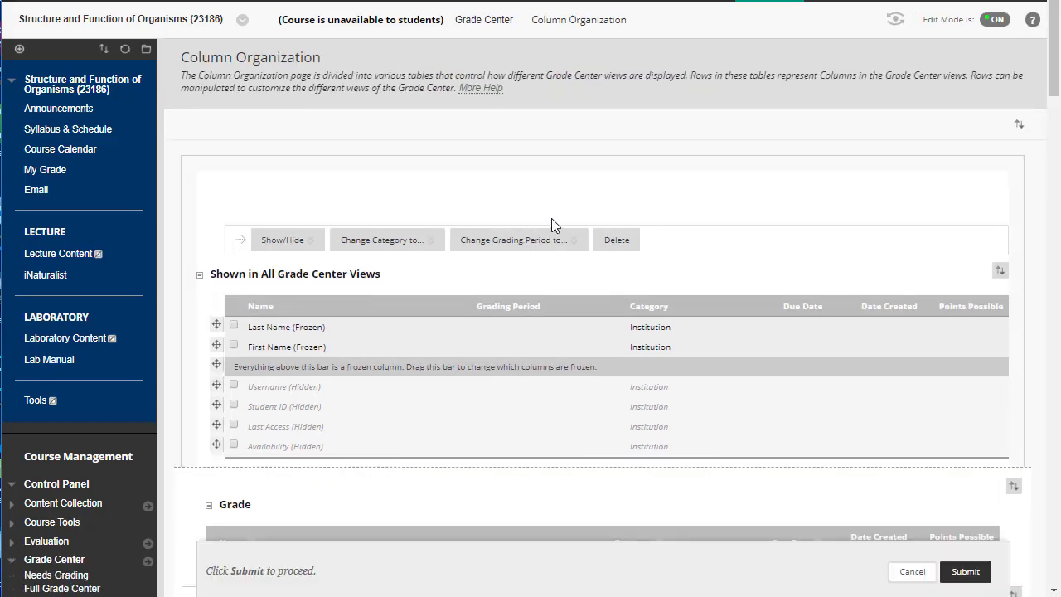
Step: Select the hidden Student ID, Last Access and Availability columns, bring up the show/hide options, and clear the selection
{"action": "scroll", "coordinate": [562, 315], "scroll_direction": "down", "scroll_amount": 1}
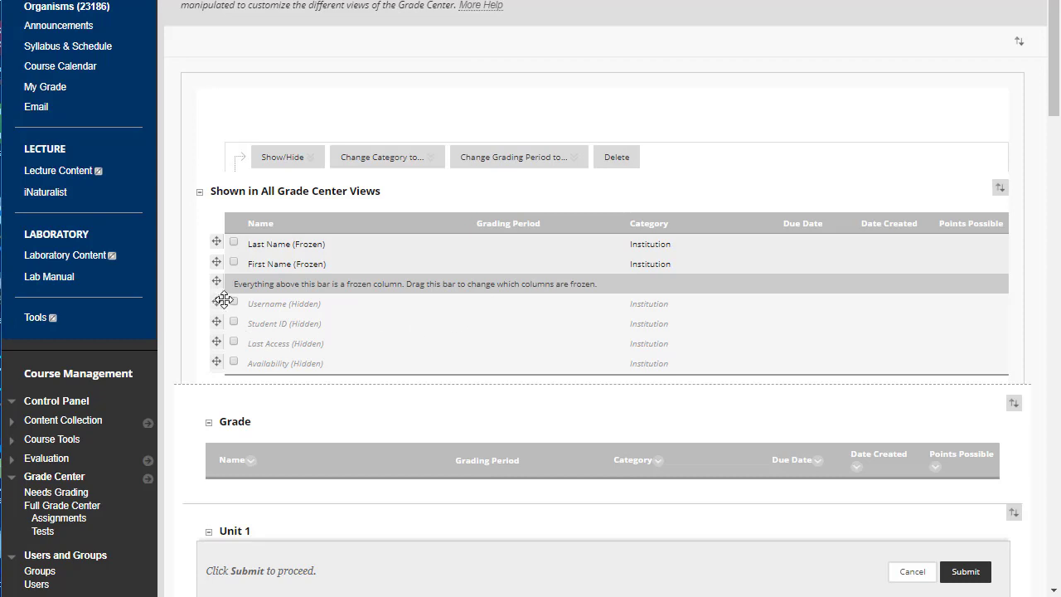
{"action": "left_click", "coordinate": [234, 324]}
{"action": "left_click", "coordinate": [233, 342]}
{"action": "left_click", "coordinate": [233, 362]}
{"action": "left_click", "coordinate": [309, 165]}
{"action": "left_click", "coordinate": [234, 323]}
{"action": "left_click", "coordinate": [234, 342]}
Step: Examine the empty grading period sections and the list of columns that are not in a grading period
{"action": "scroll", "coordinate": [387, 334], "scroll_direction": "down", "scroll_amount": 5}
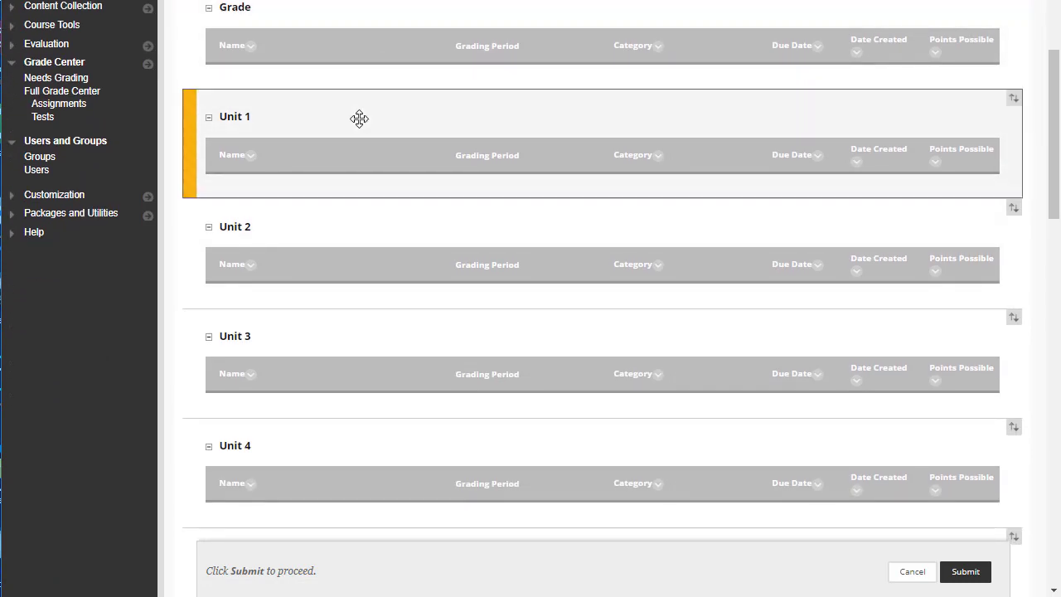
{"action": "scroll", "coordinate": [370, 260], "scroll_direction": "down", "scroll_amount": 2}
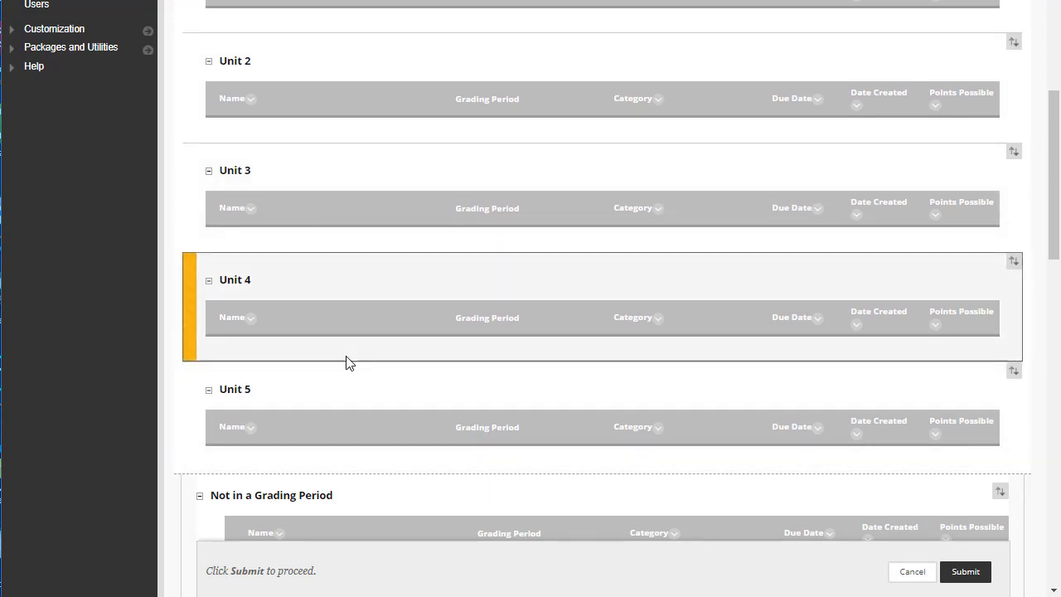
{"action": "scroll", "coordinate": [379, 334], "scroll_direction": "down", "scroll_amount": 6}
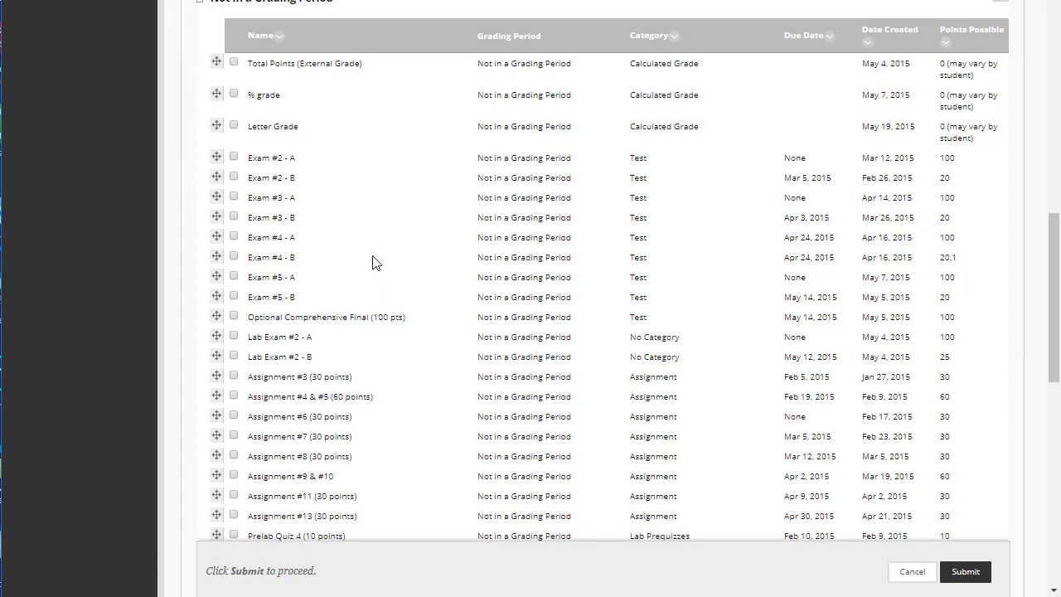
{"action": "scroll", "coordinate": [381, 225], "scroll_direction": "down", "scroll_amount": 1}
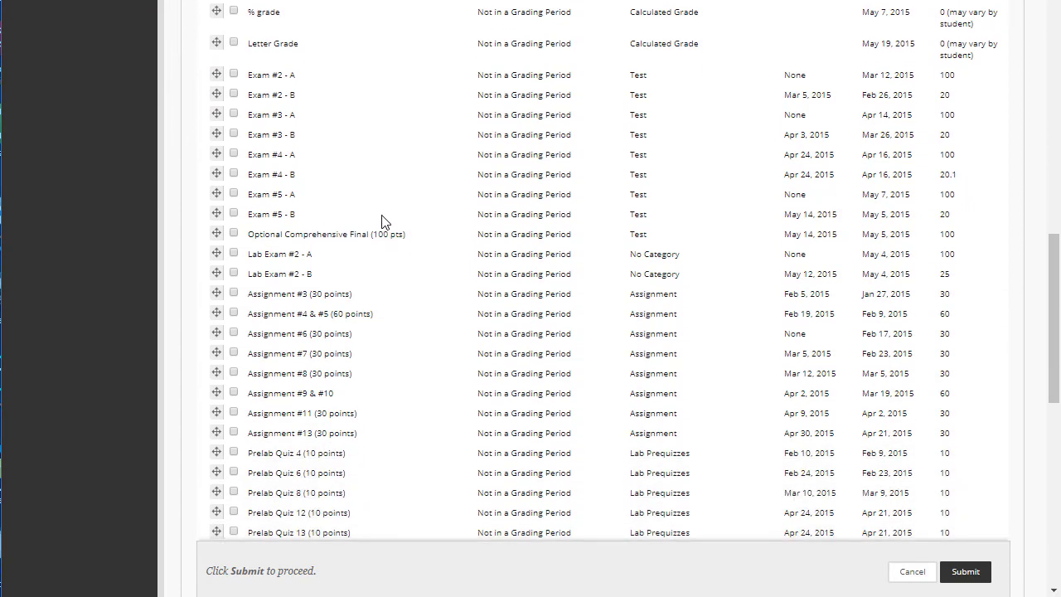
{"action": "scroll", "coordinate": [379, 216], "scroll_direction": "down", "scroll_amount": 1}
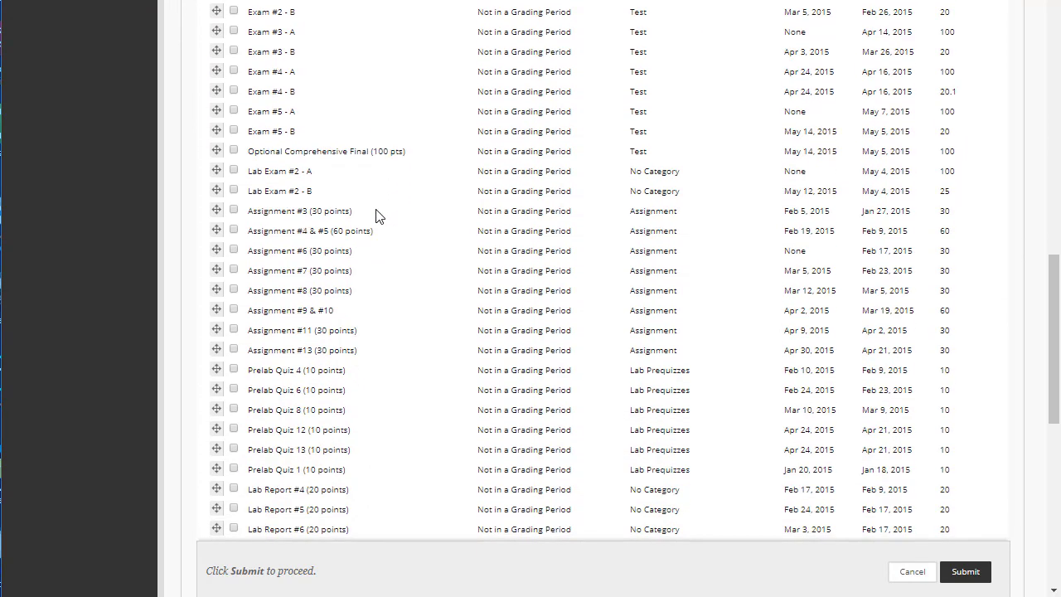
{"action": "scroll", "coordinate": [375, 215], "scroll_direction": "up", "scroll_amount": 1}
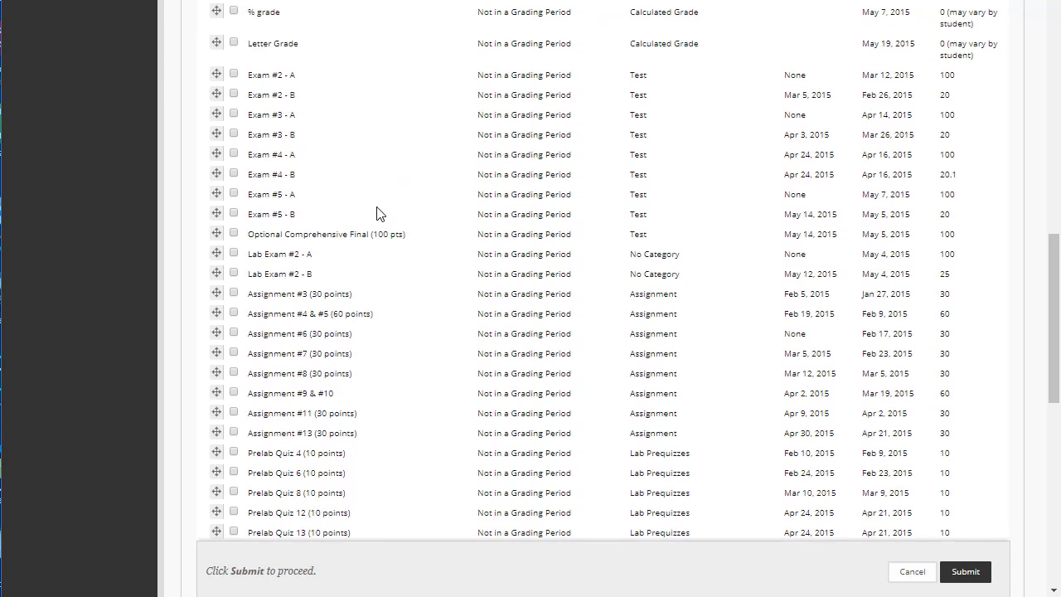
{"action": "scroll", "coordinate": [377, 214], "scroll_direction": "down", "scroll_amount": 2}
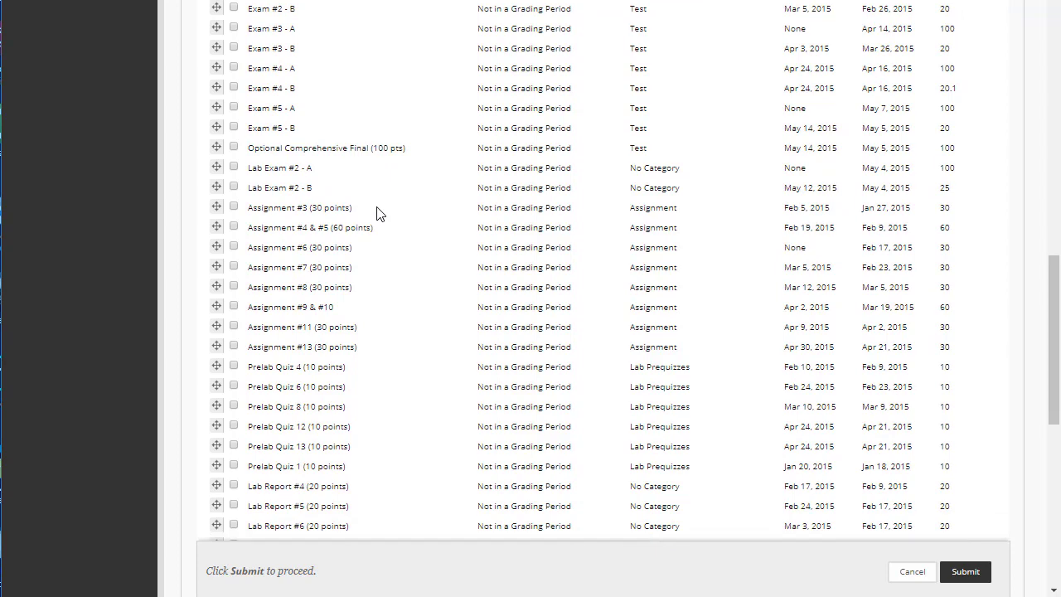
{"action": "scroll", "coordinate": [378, 213], "scroll_direction": "down", "scroll_amount": 2}
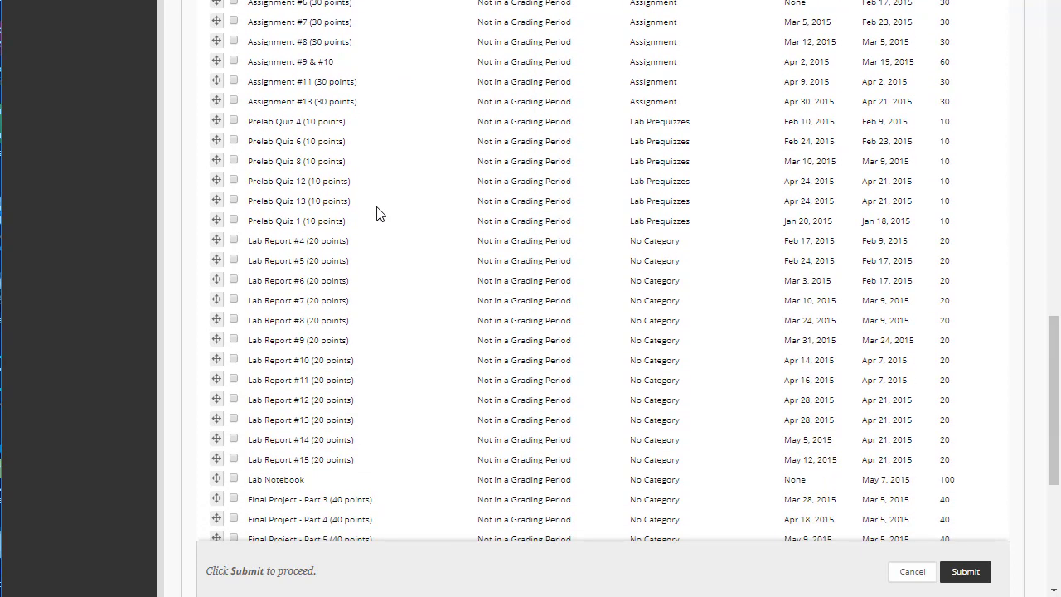
{"action": "scroll", "coordinate": [377, 214], "scroll_direction": "down", "scroll_amount": 1}
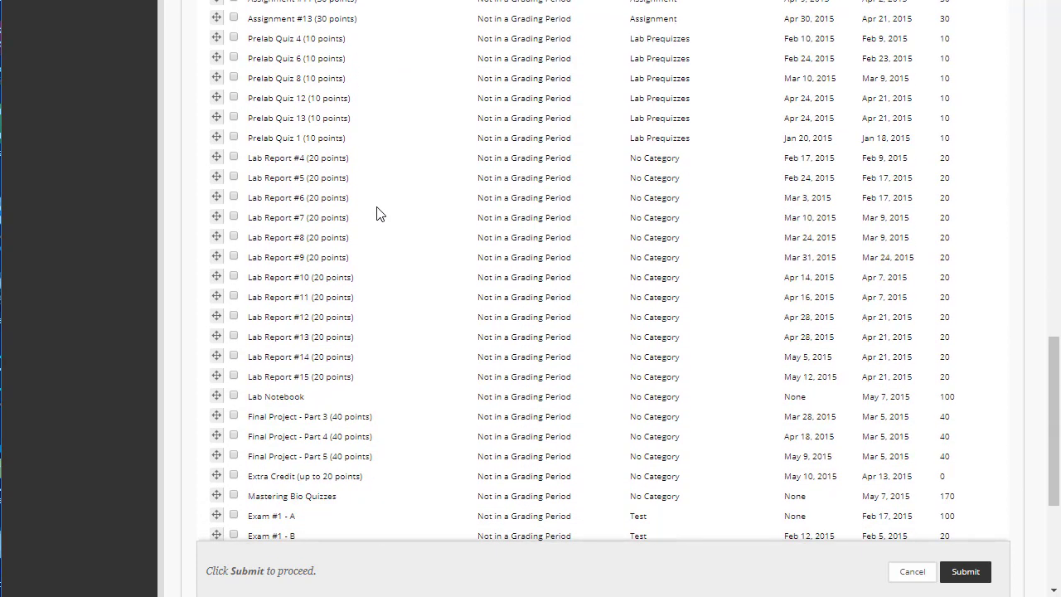
{"action": "scroll", "coordinate": [377, 214], "scroll_direction": "up", "scroll_amount": 1}
{"action": "scroll", "coordinate": [377, 214], "scroll_direction": "up", "scroll_amount": 4}
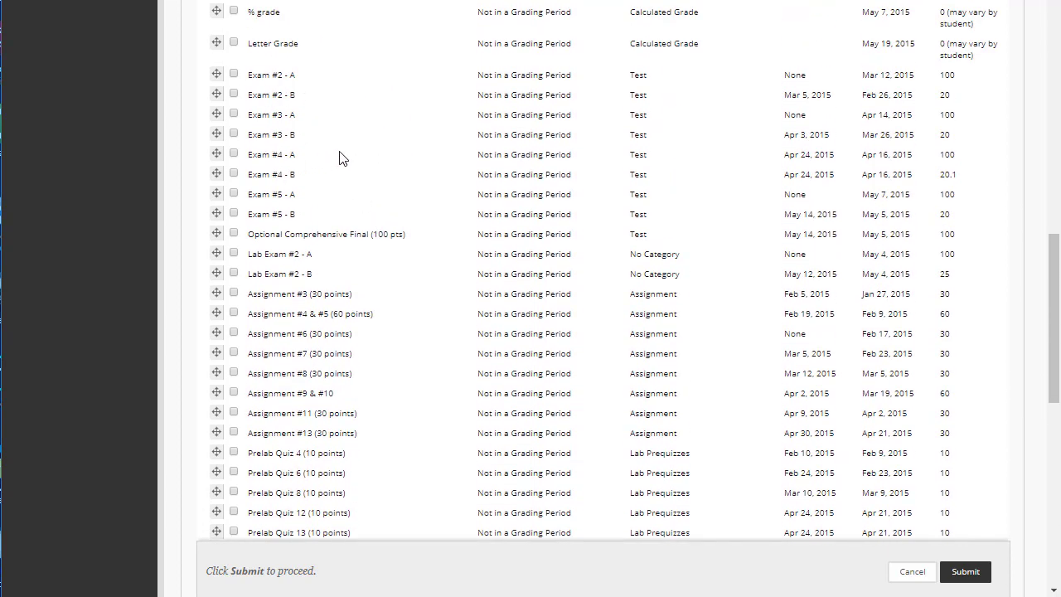
Step: Select both Exam #2 columns, both Lab Exam #2 columns, Assignment #4 & #5, Assignment #6, Prelab Quiz 4 and Prelab Quiz 6
{"action": "left_click", "coordinate": [234, 74]}
{"action": "left_click", "coordinate": [234, 94]}
{"action": "left_click", "coordinate": [233, 255]}
{"action": "left_click", "coordinate": [234, 274]}
{"action": "scroll", "coordinate": [366, 262], "scroll_direction": "down", "scroll_amount": 3}
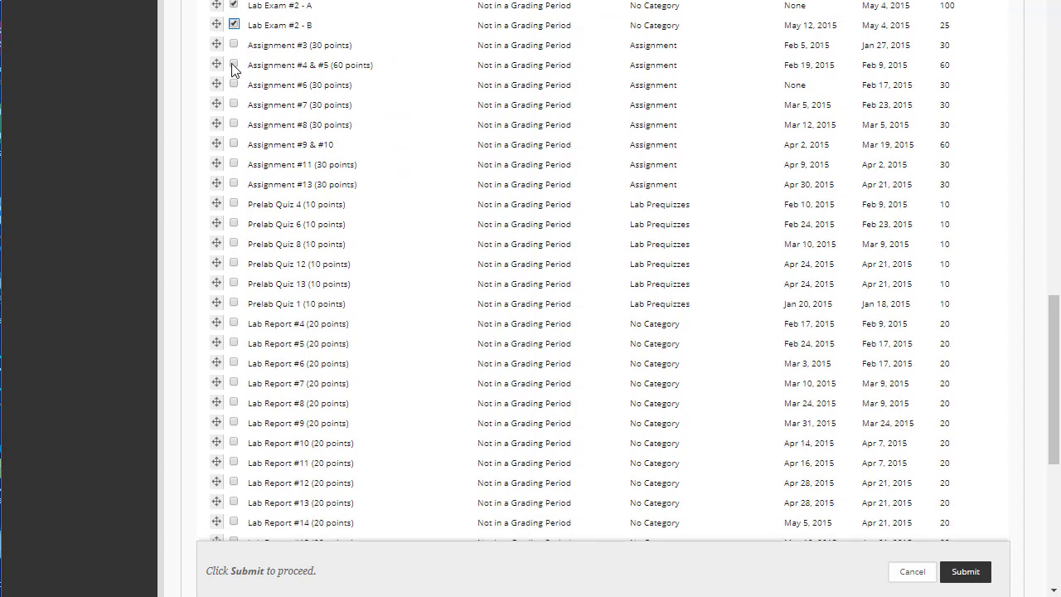
{"action": "left_click", "coordinate": [233, 64]}
{"action": "left_click", "coordinate": [234, 85]}
{"action": "left_click", "coordinate": [233, 204]}
{"action": "left_click", "coordinate": [233, 224]}
Step: Add Lab Reports #4 to #6 and Final Project - Part 3 to the selection and assign all selected columns to Unit 2
{"action": "scroll", "coordinate": [273, 275], "scroll_direction": "down", "scroll_amount": 2}
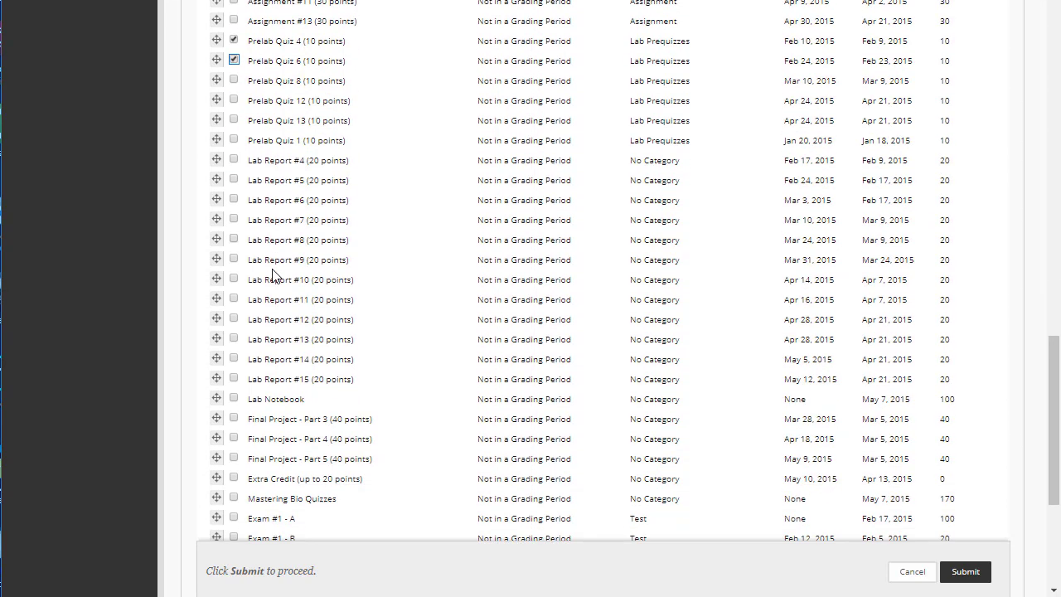
{"action": "left_click_drag", "start_coordinate": [231, 158], "coordinate": [235, 176]}
{"action": "left_click", "coordinate": [234, 177]}
{"action": "left_click", "coordinate": [233, 197]}
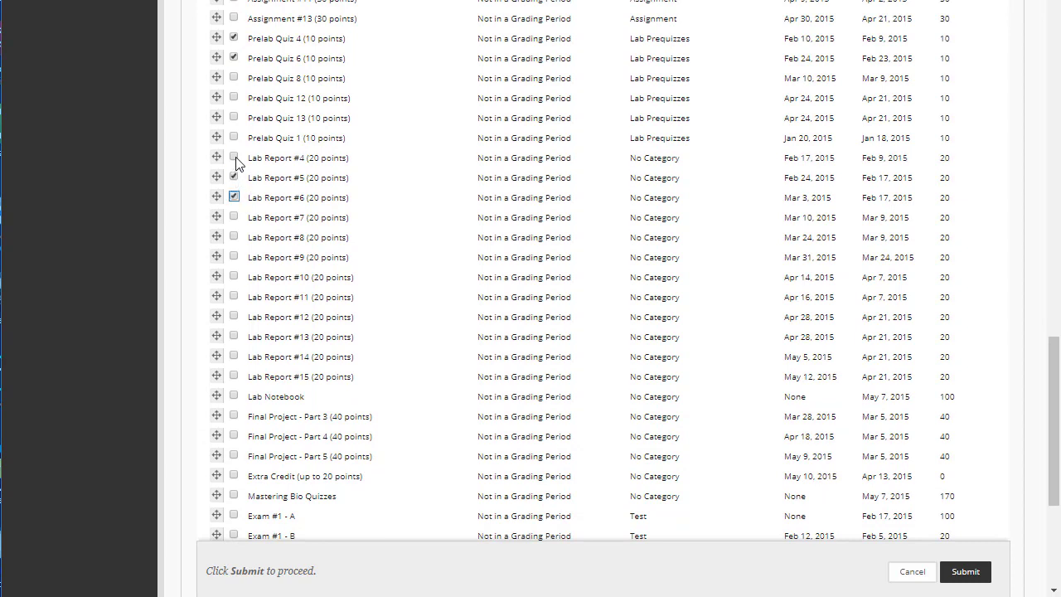
{"action": "scroll", "coordinate": [355, 230], "scroll_direction": "down", "scroll_amount": 2}
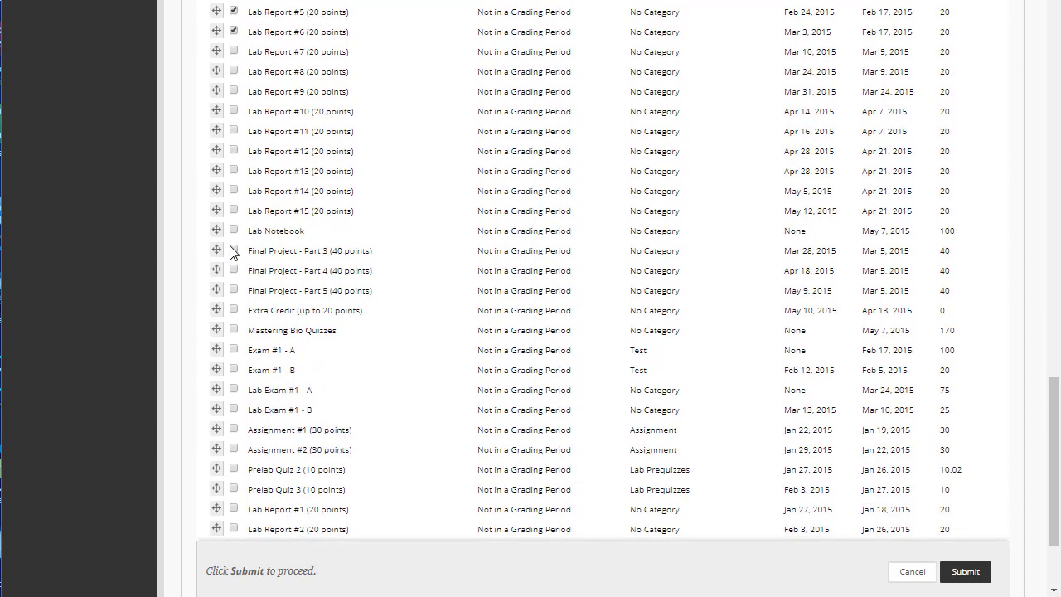
{"action": "left_click", "coordinate": [234, 252]}
{"action": "scroll", "coordinate": [281, 301], "scroll_direction": "down", "scroll_amount": 2}
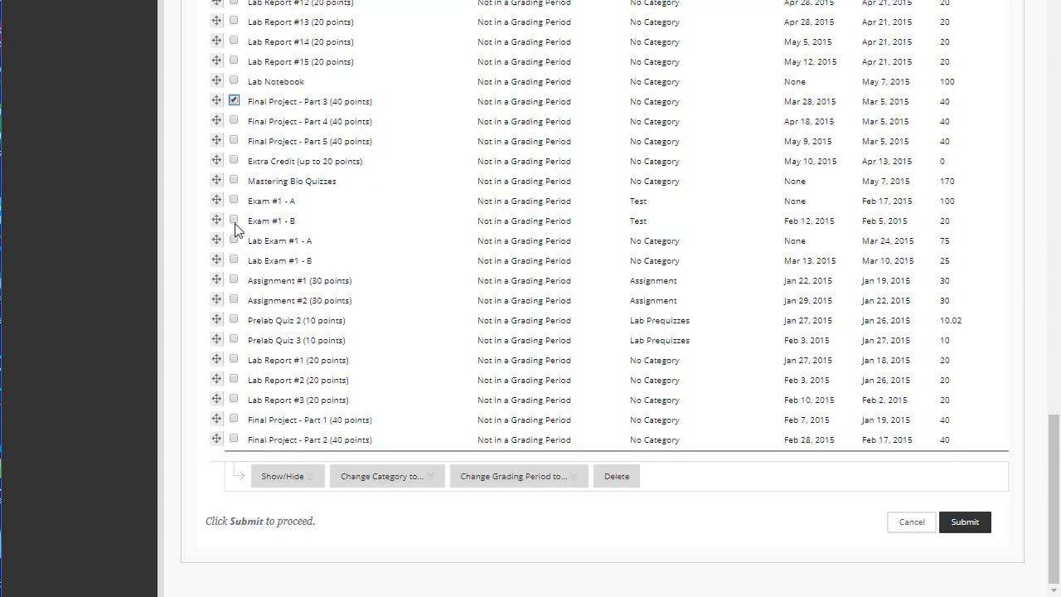
{"action": "scroll", "coordinate": [335, 206], "scroll_direction": "up", "scroll_amount": 5}
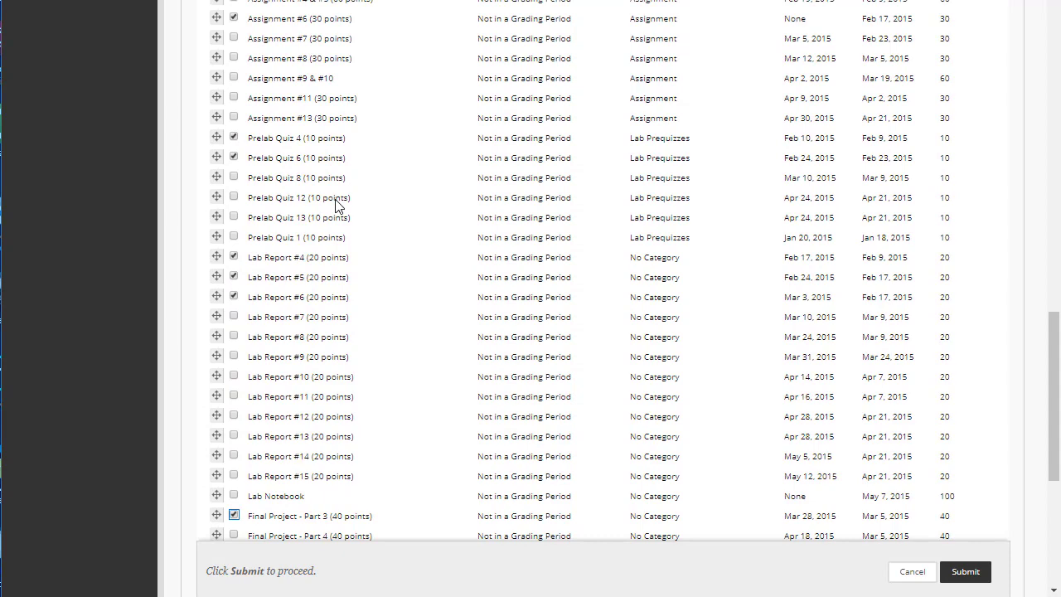
{"action": "scroll", "coordinate": [335, 206], "scroll_direction": "down", "scroll_amount": 5}
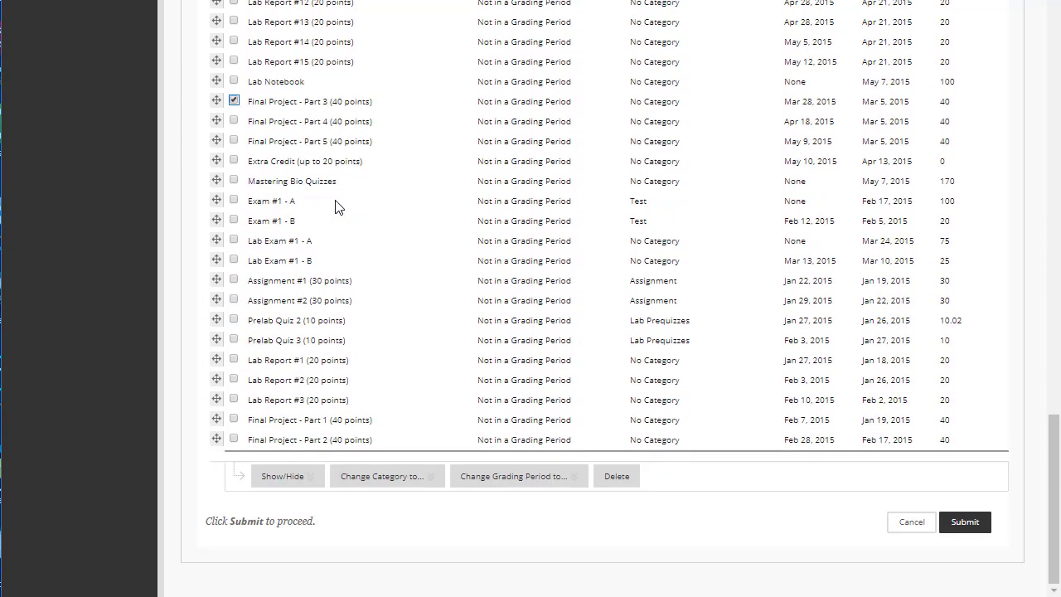
{"action": "mouse_move", "coordinate": [375, 485]}
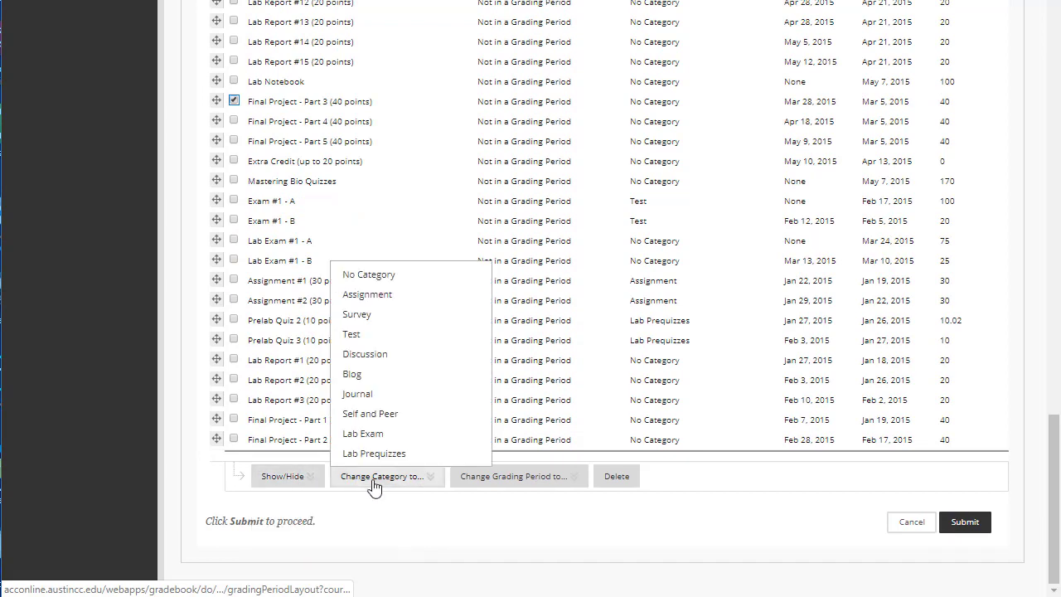
{"action": "mouse_move", "coordinate": [476, 480]}
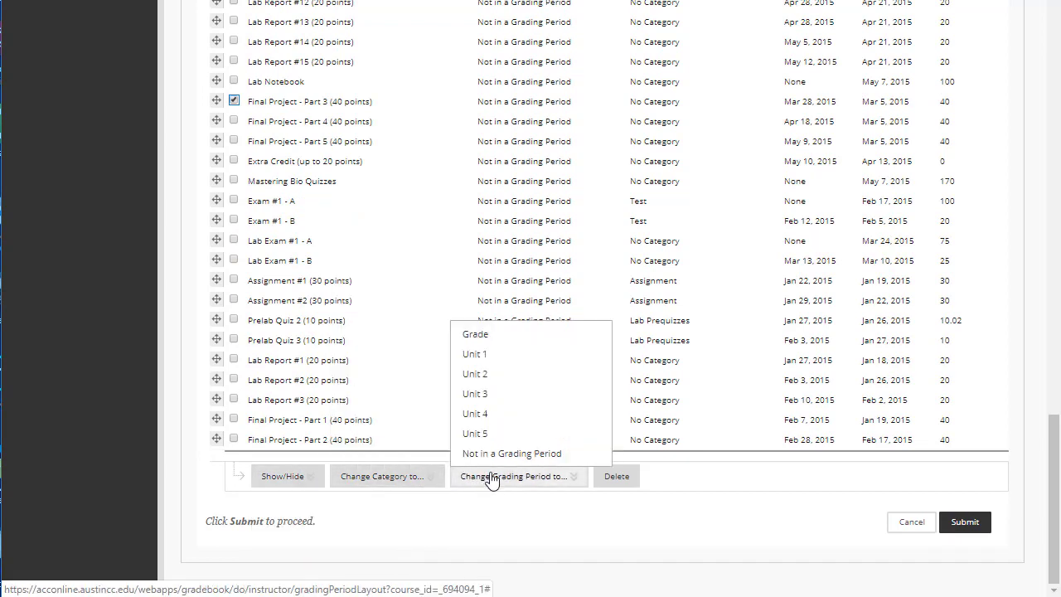
{"action": "left_click", "coordinate": [474, 373]}
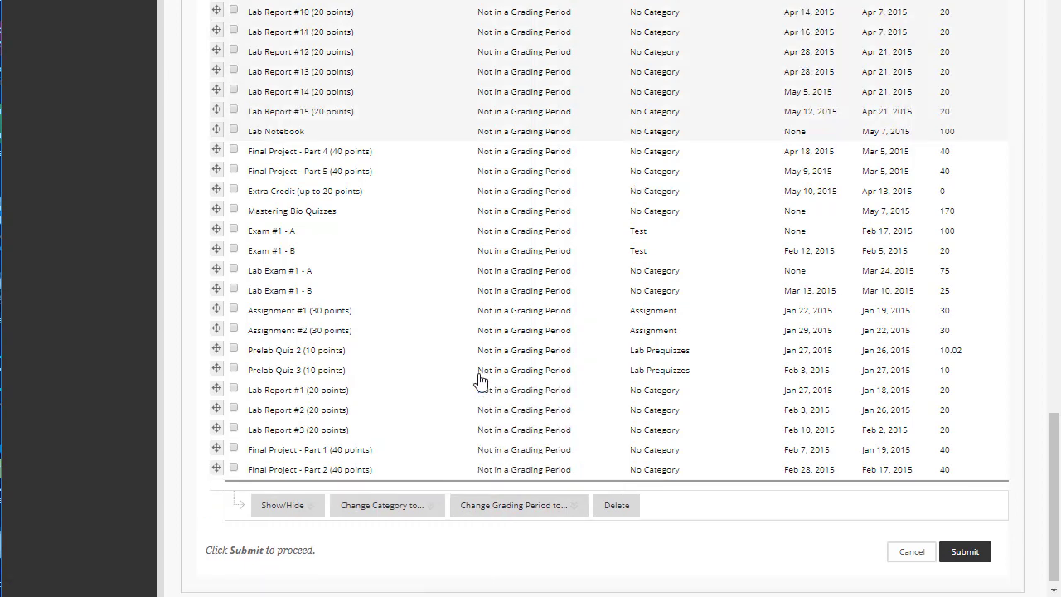
{"action": "scroll", "coordinate": [481, 362], "scroll_direction": "up", "scroll_amount": 15}
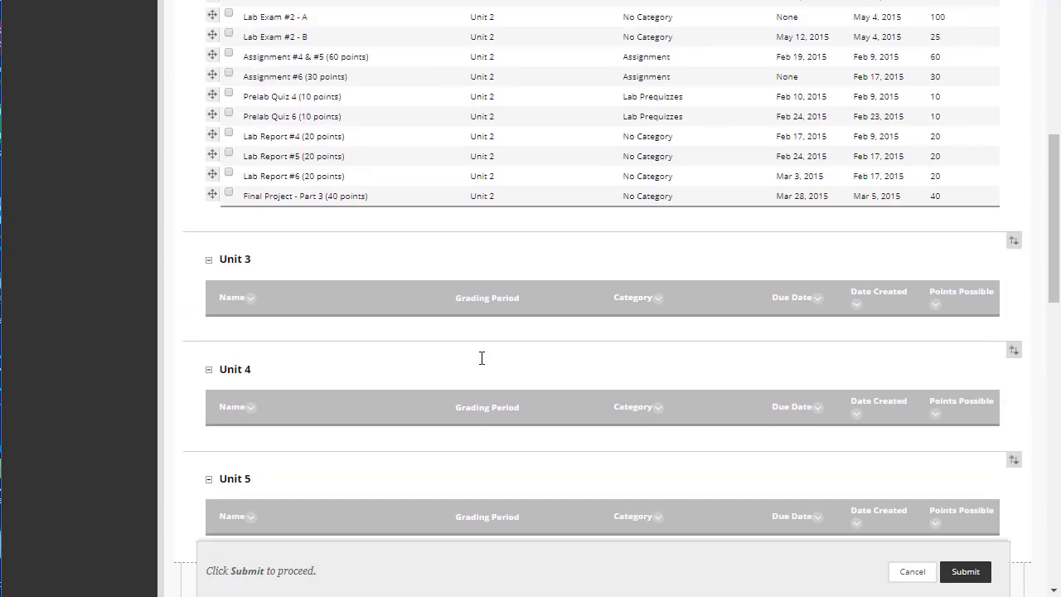
{"action": "scroll", "coordinate": [481, 358], "scroll_direction": "up", "scroll_amount": 2}
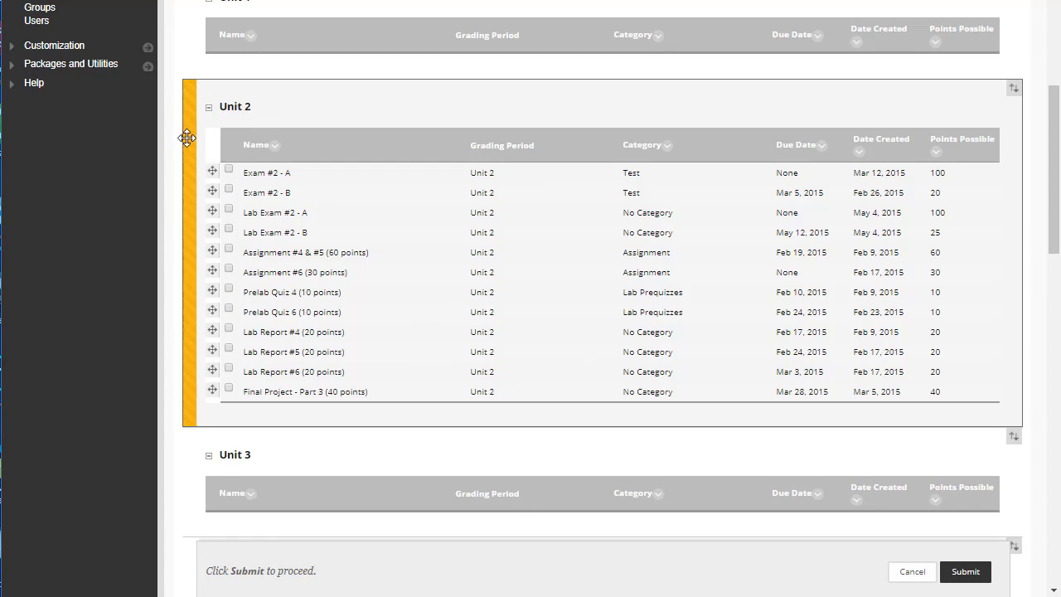
{"action": "left_click_drag", "start_coordinate": [187, 138], "coordinate": [193, 165]}
Step: Assign the Exam #3 - A and Exam #3 - B columns to the Unit 3 grading period
{"action": "scroll", "coordinate": [348, 427], "scroll_direction": "down", "scroll_amount": 1}
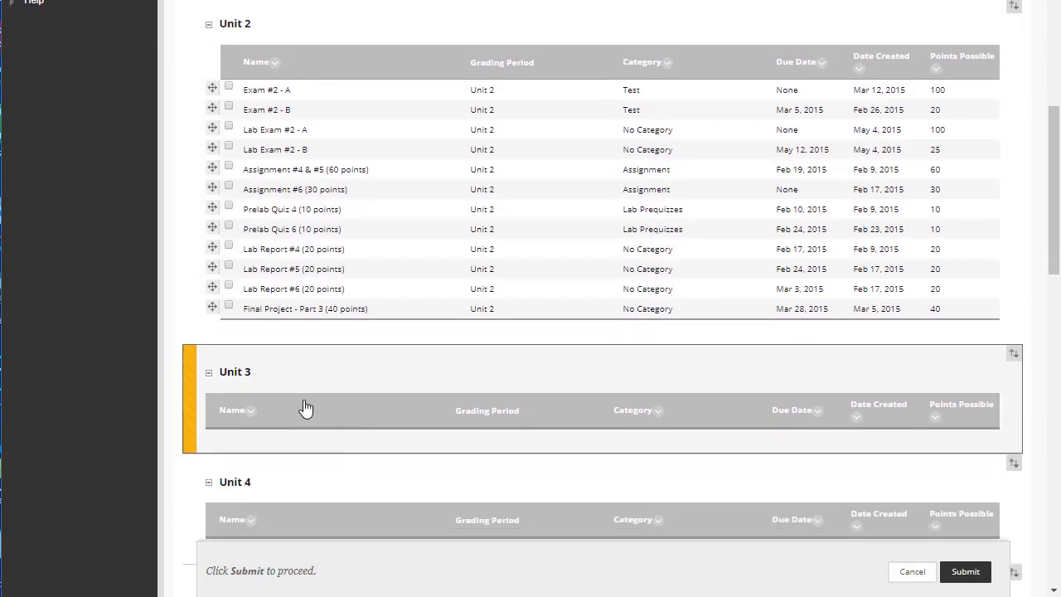
{"action": "scroll", "coordinate": [305, 408], "scroll_direction": "down", "scroll_amount": 7}
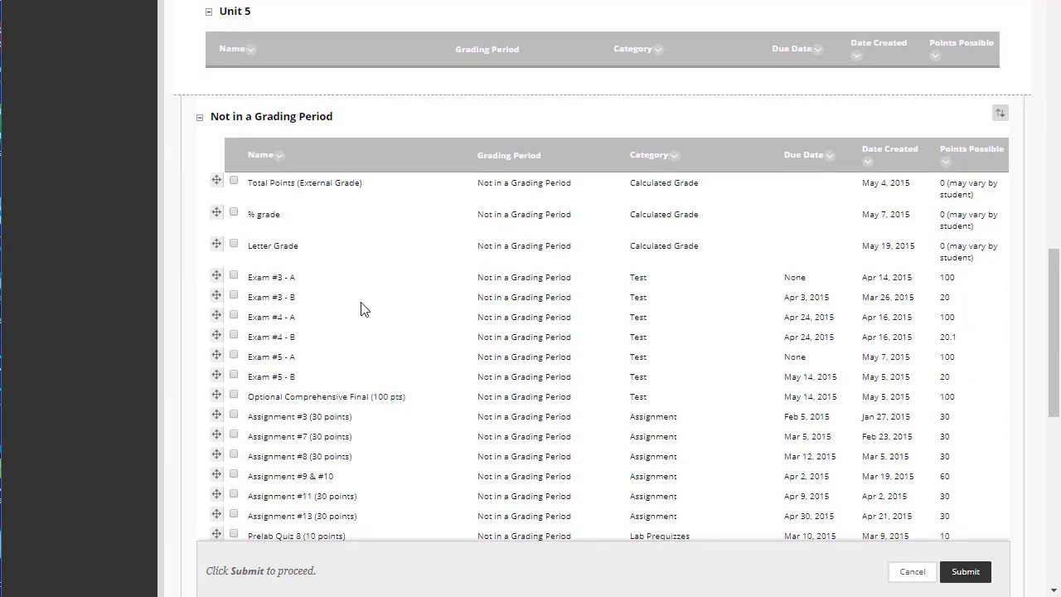
{"action": "scroll", "coordinate": [362, 308], "scroll_direction": "down", "scroll_amount": 1}
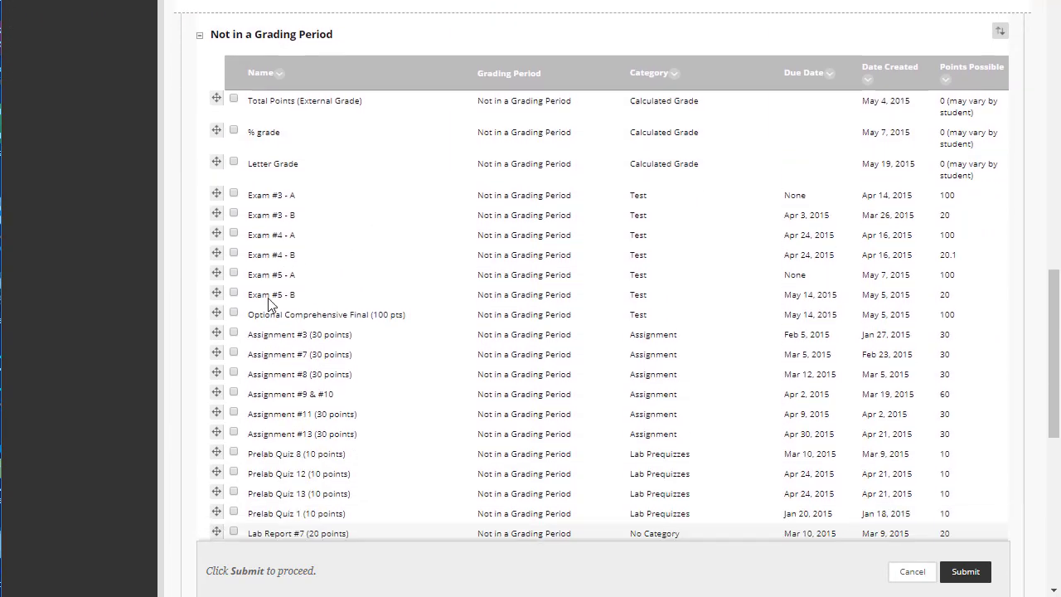
{"action": "left_click", "coordinate": [233, 191]}
{"action": "left_click", "coordinate": [233, 211]}
{"action": "scroll", "coordinate": [252, 312], "scroll_direction": "down", "scroll_amount": 2}
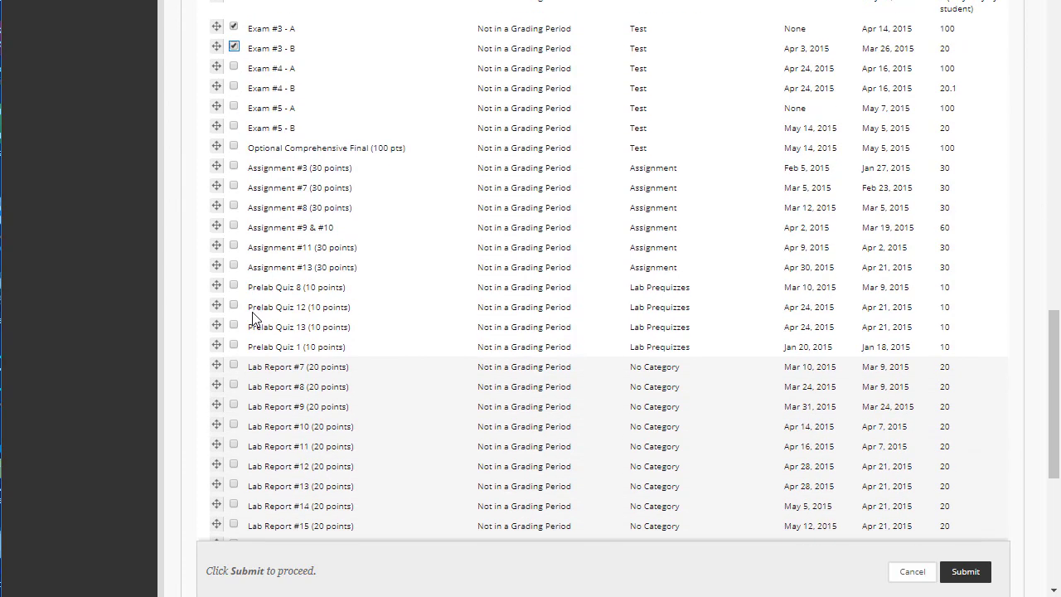
{"action": "scroll", "coordinate": [252, 311], "scroll_direction": "down", "scroll_amount": 5}
{"action": "left_click", "coordinate": [352, 495]}
{"action": "left_click", "coordinate": [534, 495]}
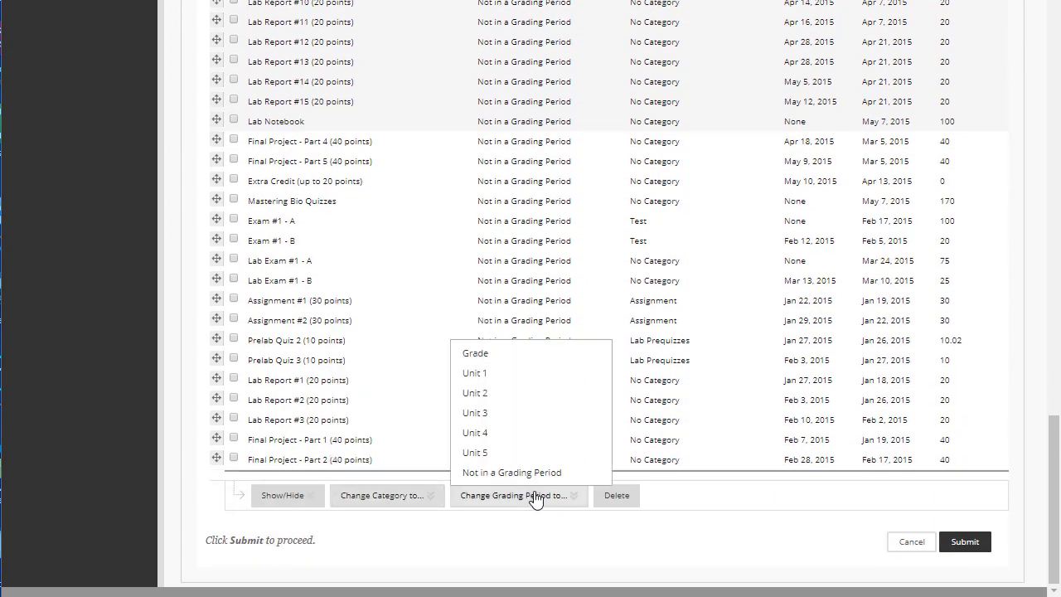
Step: Assign the Exam #4 - A and Exam #4 - B columns to the Unit 4 grading period
{"action": "scroll", "coordinate": [391, 351], "scroll_direction": "up", "scroll_amount": 6}
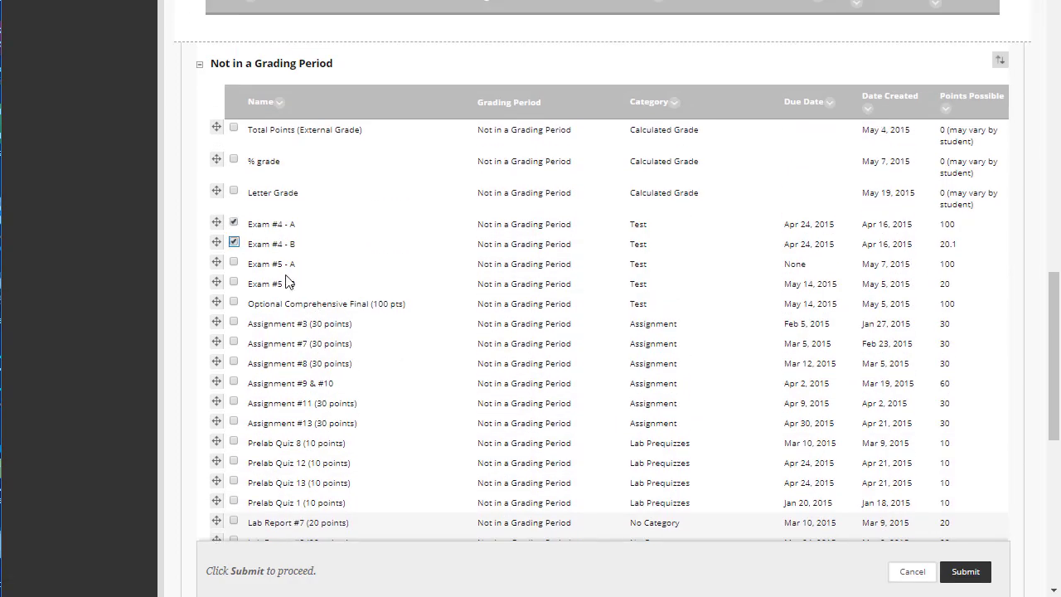
{"action": "scroll", "coordinate": [453, 391], "scroll_direction": "down", "scroll_amount": 7}
{"action": "left_click", "coordinate": [518, 500]}
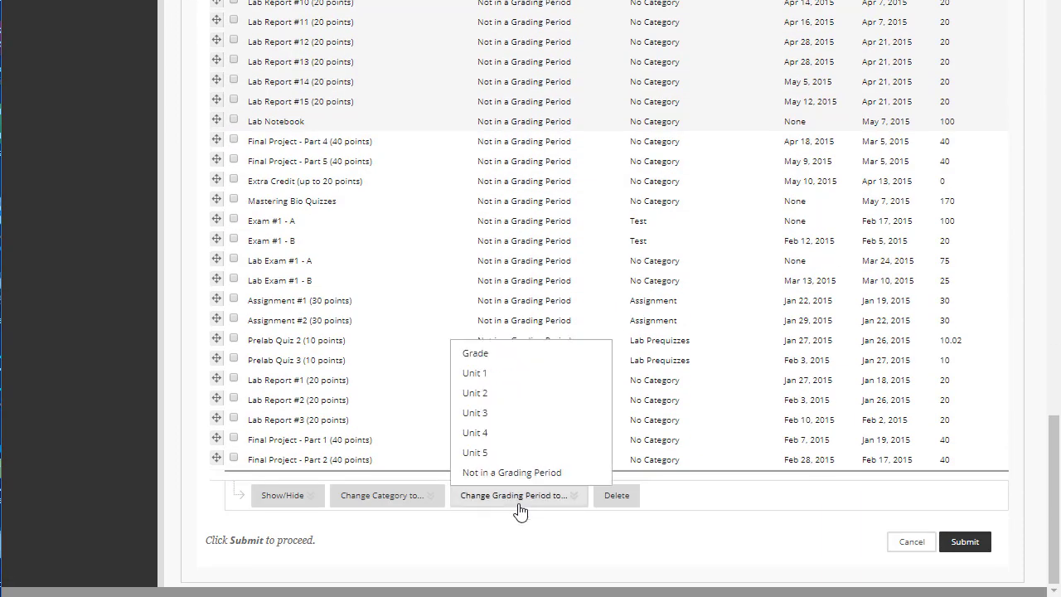
{"action": "left_click", "coordinate": [486, 433]}
{"action": "scroll", "coordinate": [489, 339], "scroll_direction": "up", "scroll_amount": 3}
{"action": "scroll", "coordinate": [497, 327], "scroll_direction": "up", "scroll_amount": 10}
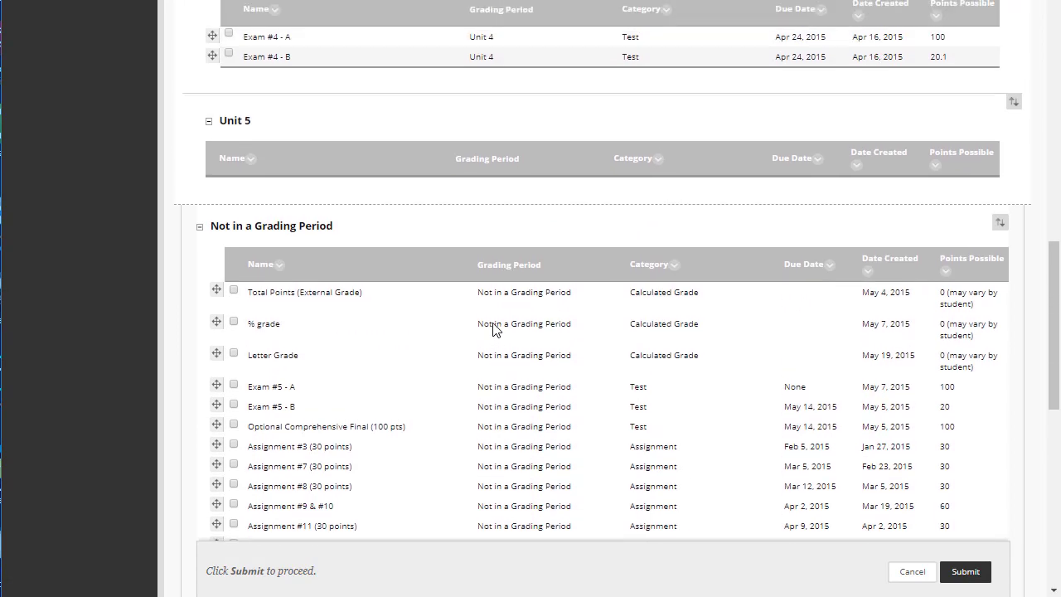
Step: Review the unit sections, submit the column organization, and bring up the Grade Center's management options
{"action": "scroll", "coordinate": [489, 288], "scroll_direction": "down", "scroll_amount": 1}
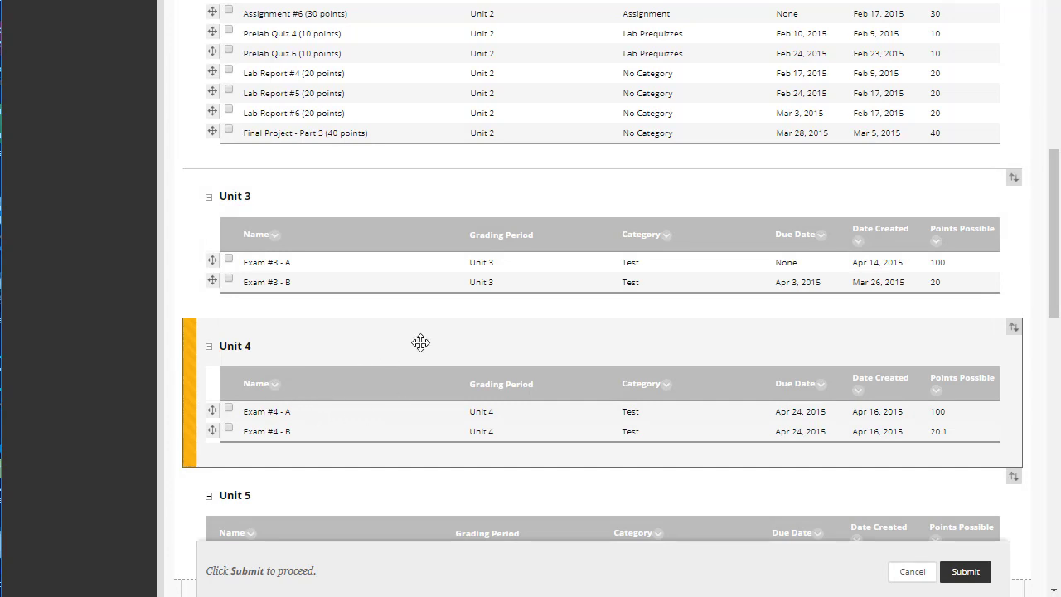
{"action": "scroll", "coordinate": [425, 339], "scroll_direction": "up", "scroll_amount": 1}
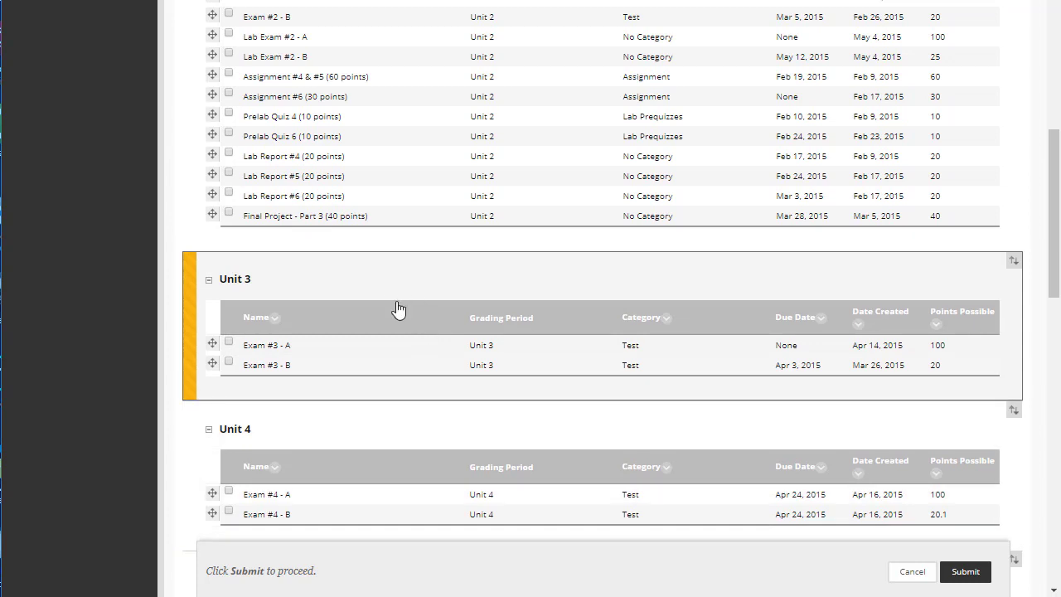
{"action": "scroll", "coordinate": [406, 303], "scroll_direction": "up", "scroll_amount": 3}
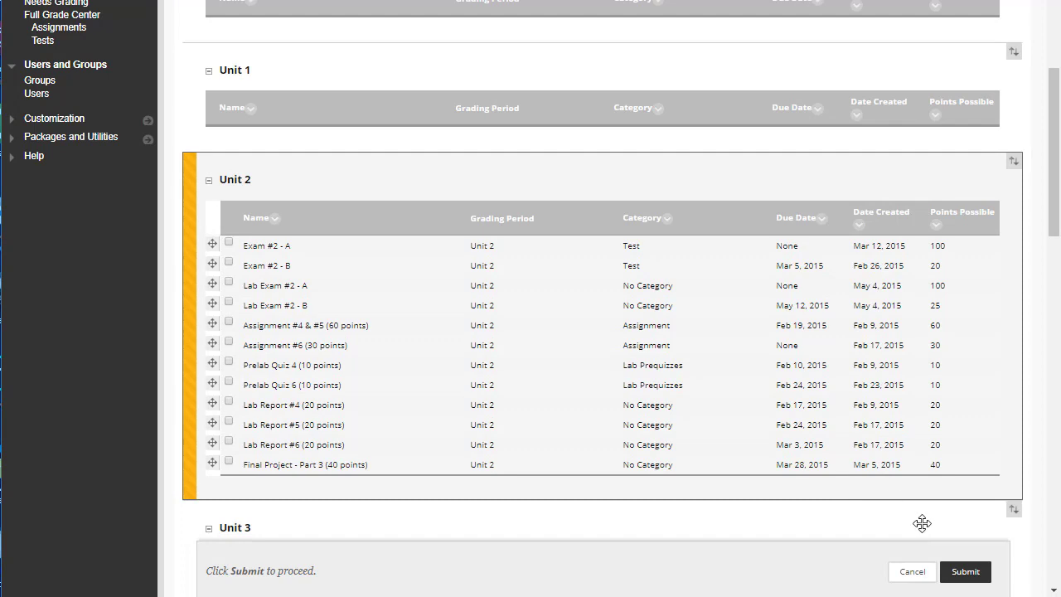
{"action": "left_click", "coordinate": [966, 573]}
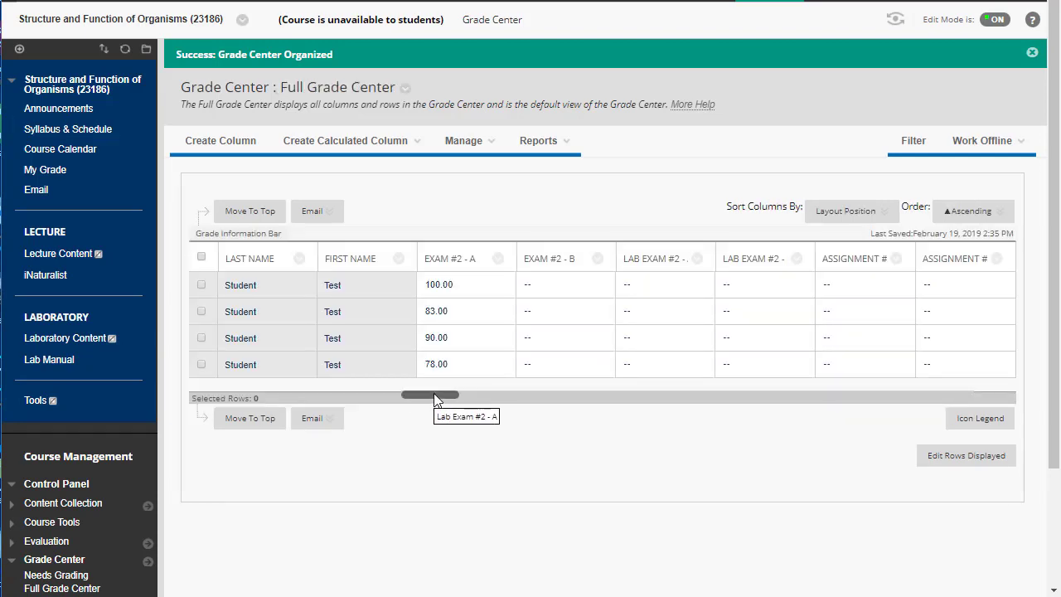
{"action": "mouse_move", "coordinate": [506, 151]}
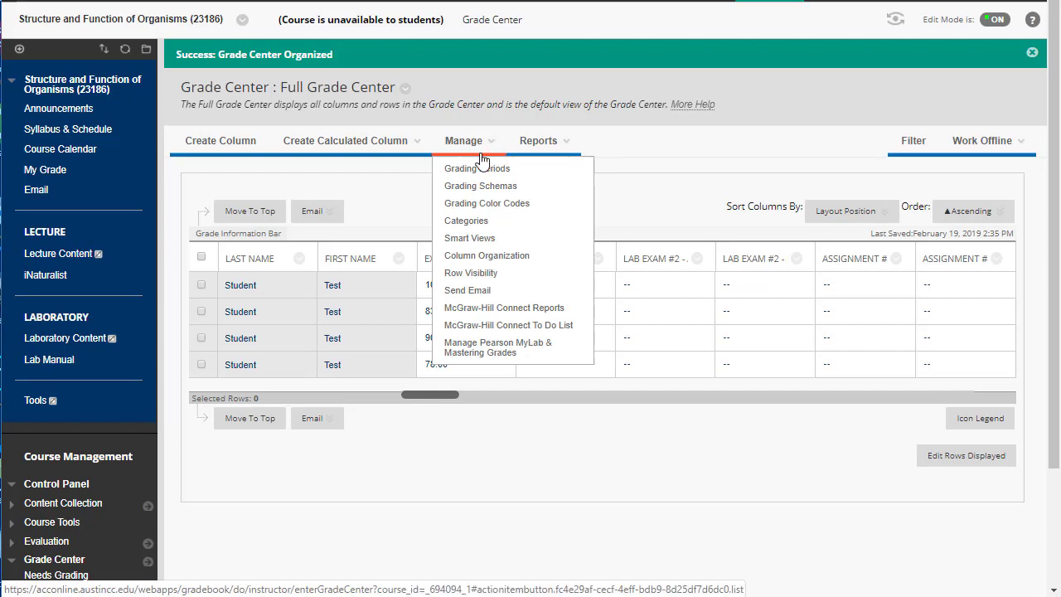
Step: On the Column Organization page, assign the Total Points, % grade and Letter Grade columns to the Grade grading period
{"action": "left_click", "coordinate": [472, 258]}
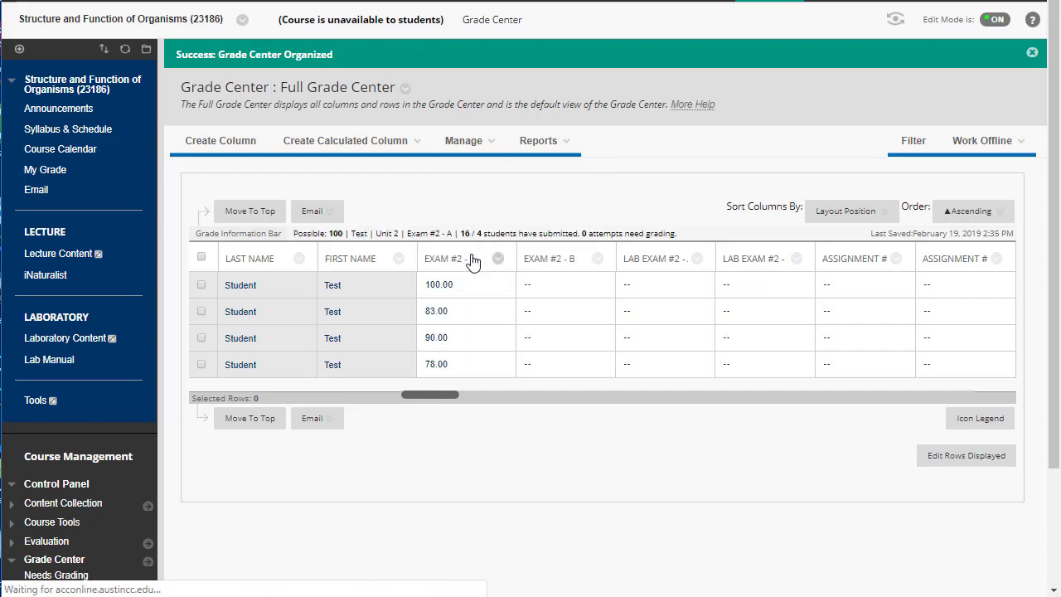
{"action": "scroll", "coordinate": [495, 332], "scroll_direction": "down", "scroll_amount": 8}
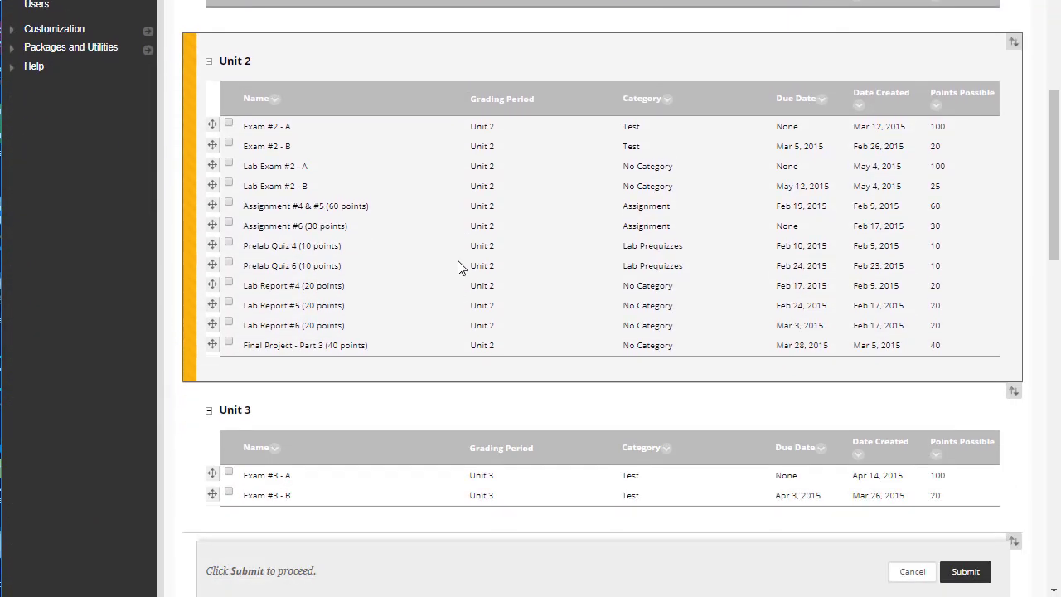
{"action": "scroll", "coordinate": [452, 262], "scroll_direction": "down", "scroll_amount": 7}
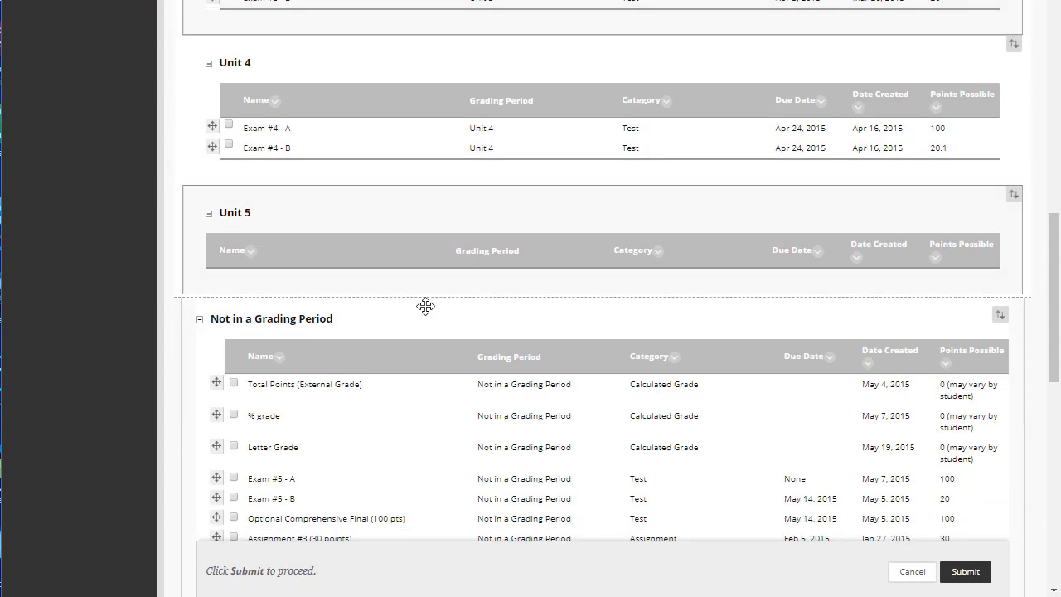
{"action": "left_click", "coordinate": [234, 135]}
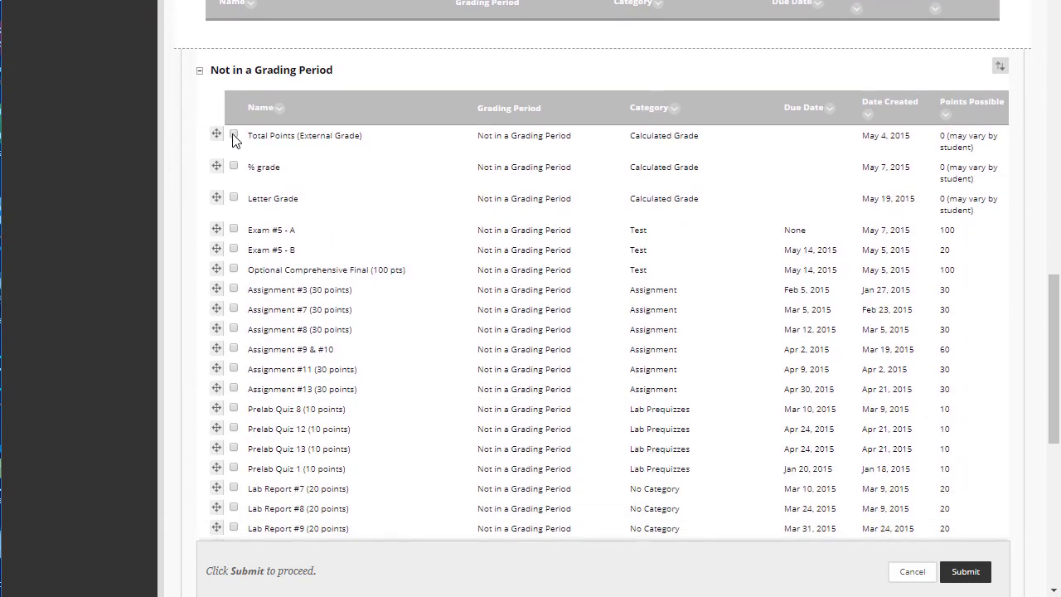
{"action": "left_click", "coordinate": [234, 165]}
{"action": "left_click", "coordinate": [234, 198]}
{"action": "scroll", "coordinate": [608, 461], "scroll_direction": "down", "scroll_amount": 6}
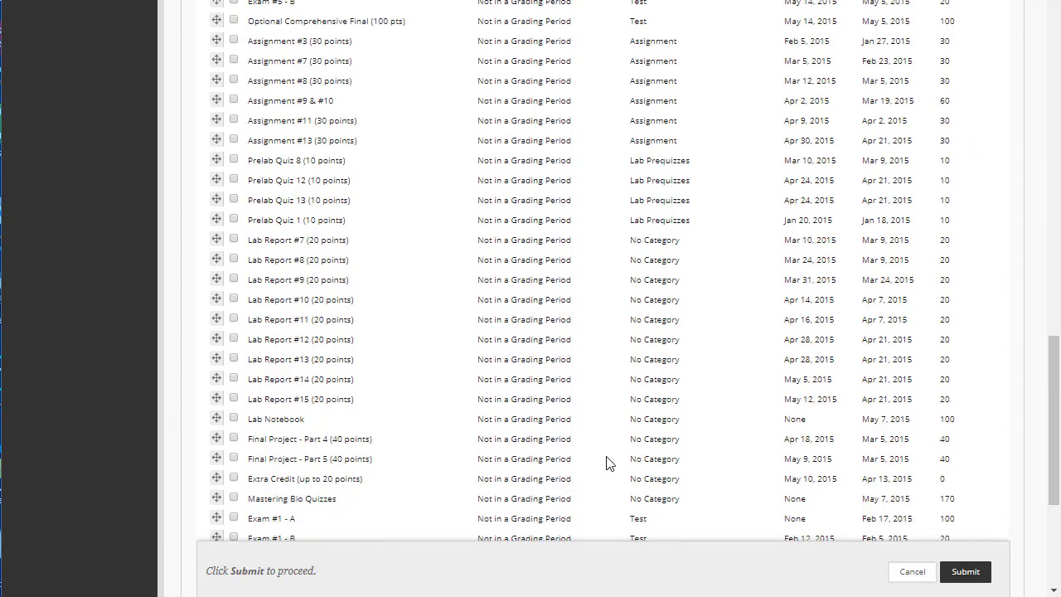
{"action": "left_click", "coordinate": [560, 477]}
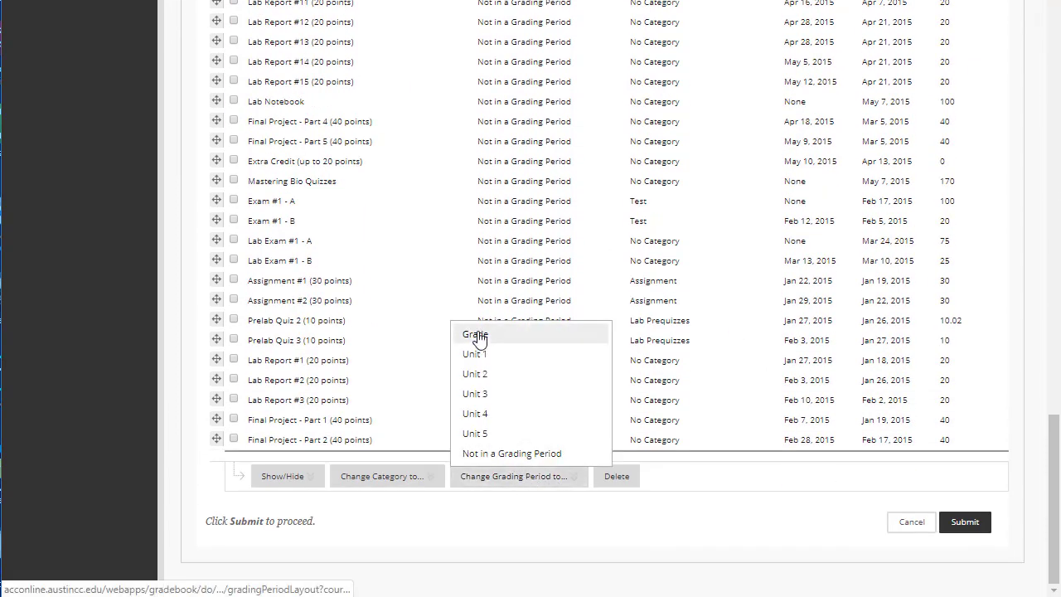
Step: Check the regrouped columns in the Grade section and submit the column organization
{"action": "scroll", "coordinate": [544, 315], "scroll_direction": "up", "scroll_amount": 15}
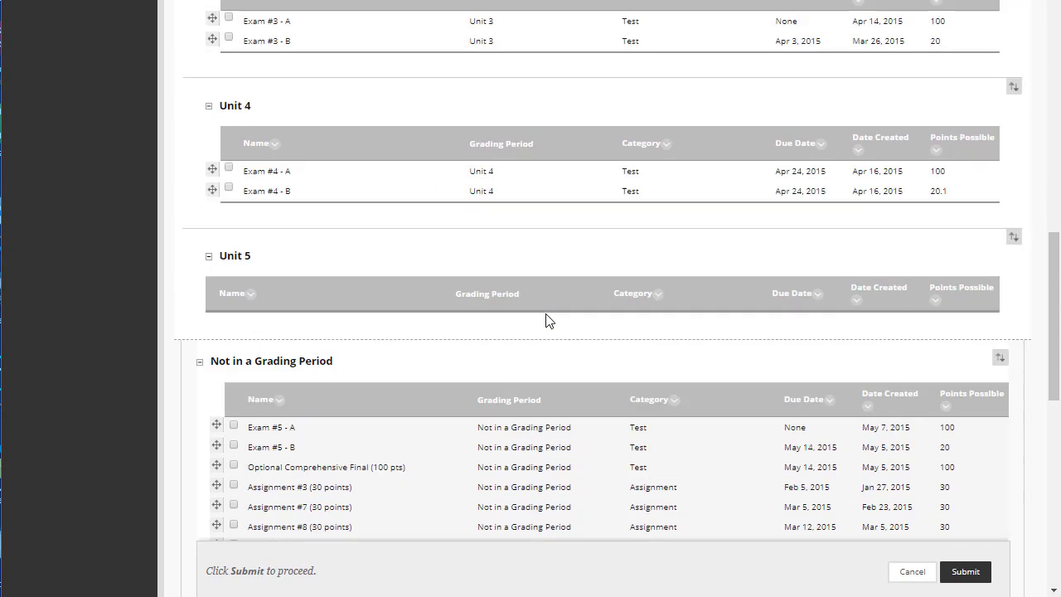
{"action": "scroll", "coordinate": [545, 313], "scroll_direction": "up", "scroll_amount": 6}
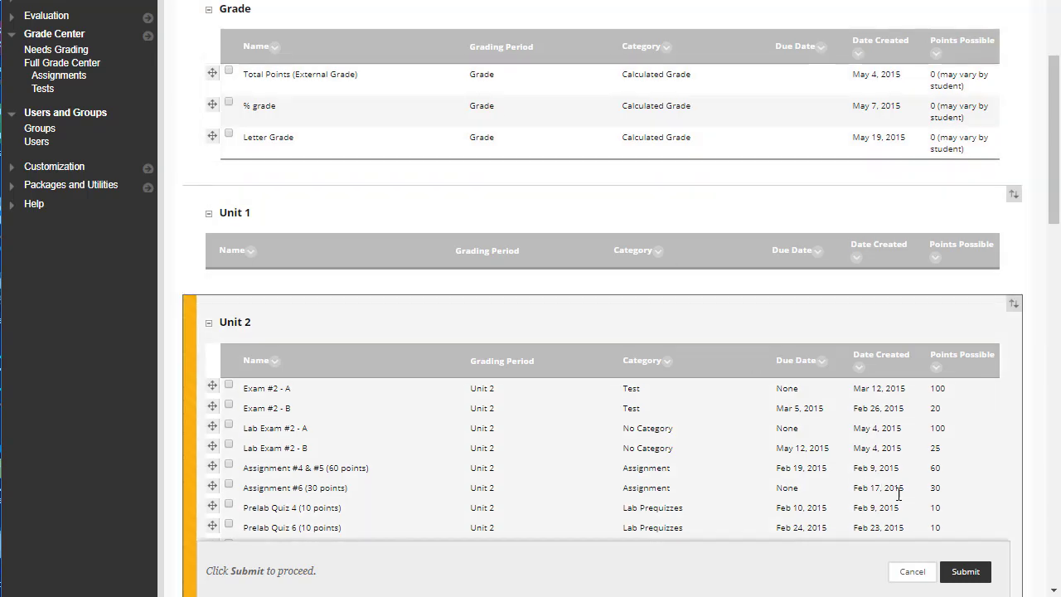
{"action": "left_click", "coordinate": [966, 571]}
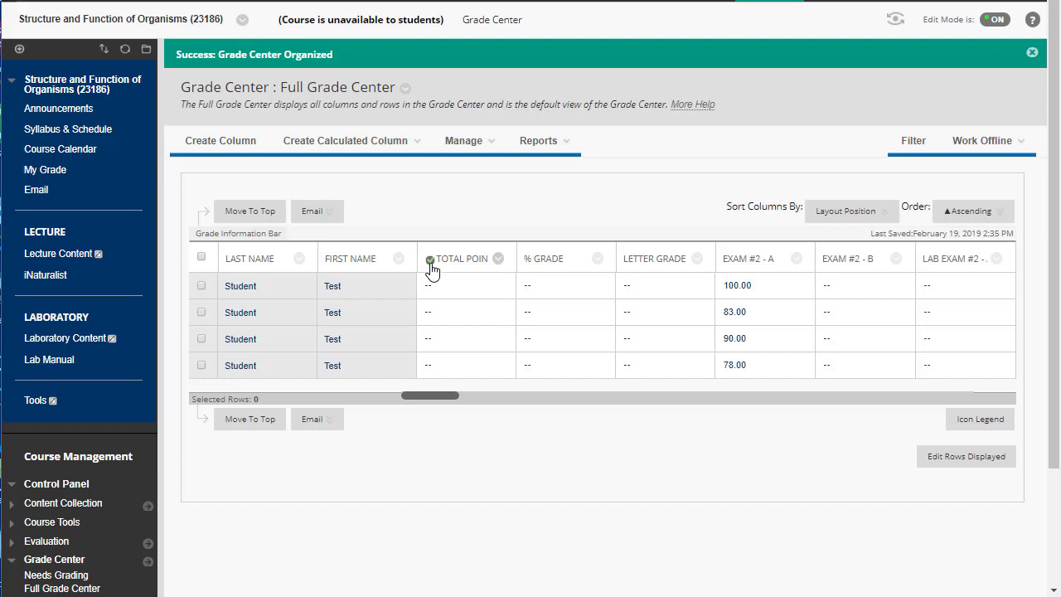
Step: Edit the Total Points column's information and rename the column to Grade for Unit 2
{"action": "mouse_move", "coordinate": [431, 272]}
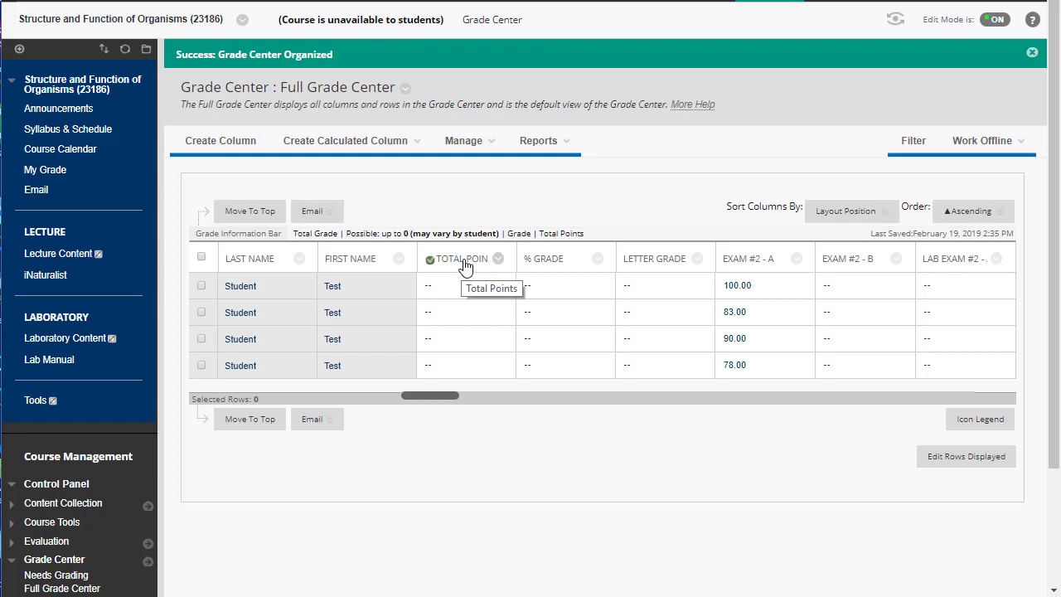
{"action": "left_click", "coordinate": [498, 259]}
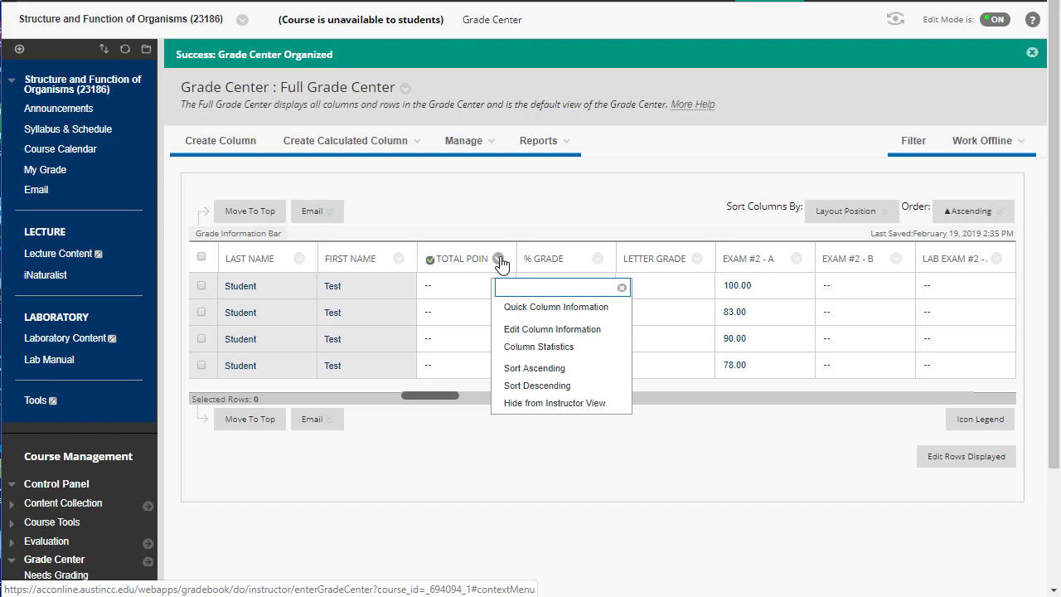
{"action": "left_click", "coordinate": [533, 334]}
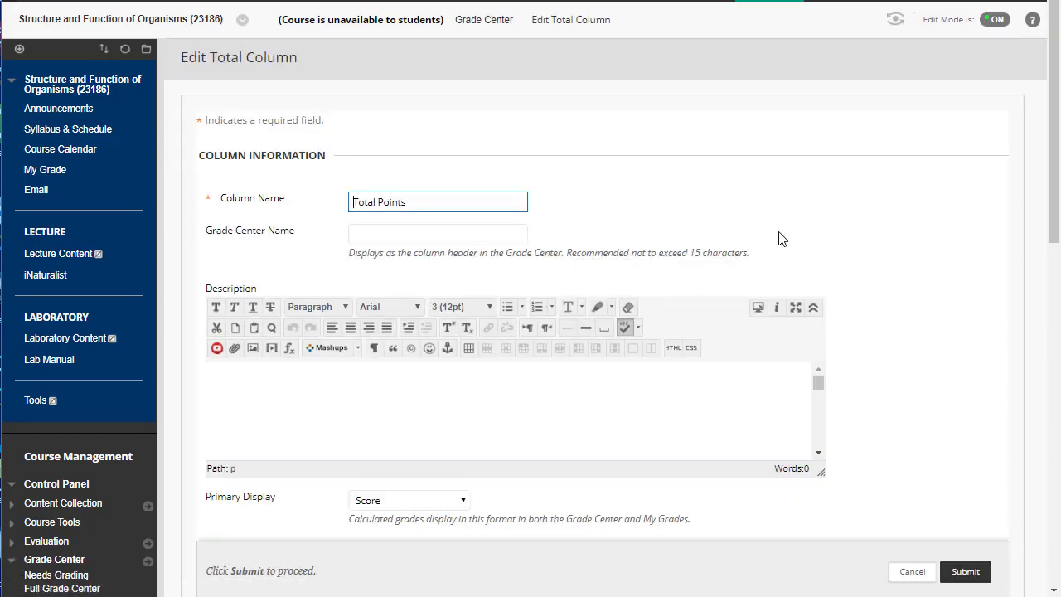
{"action": "scroll", "coordinate": [778, 239], "scroll_direction": "down", "scroll_amount": 1}
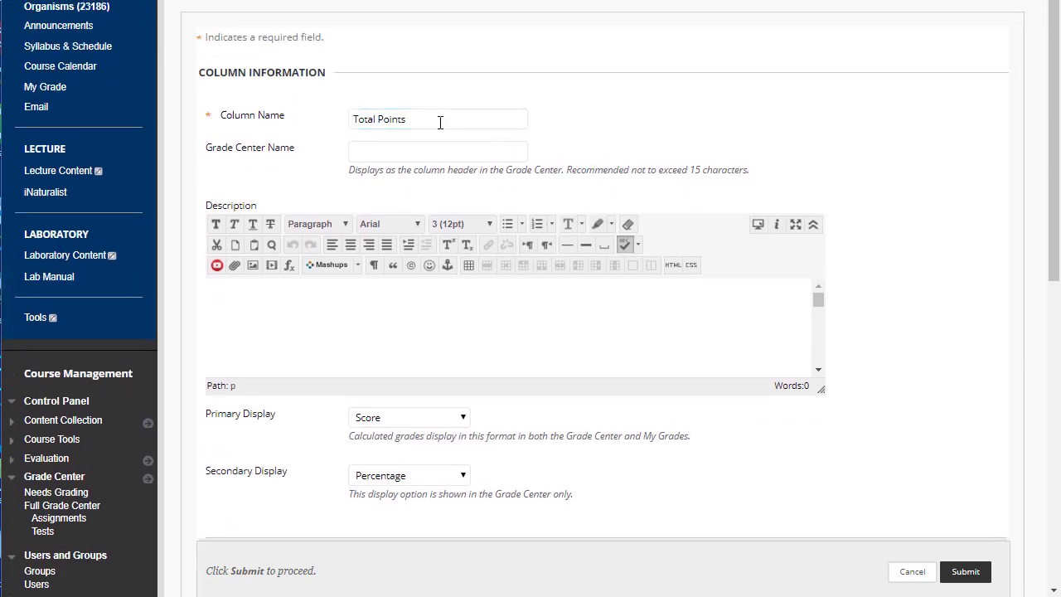
{"action": "left_click_drag", "start_coordinate": [440, 120], "coordinate": [343, 139]}
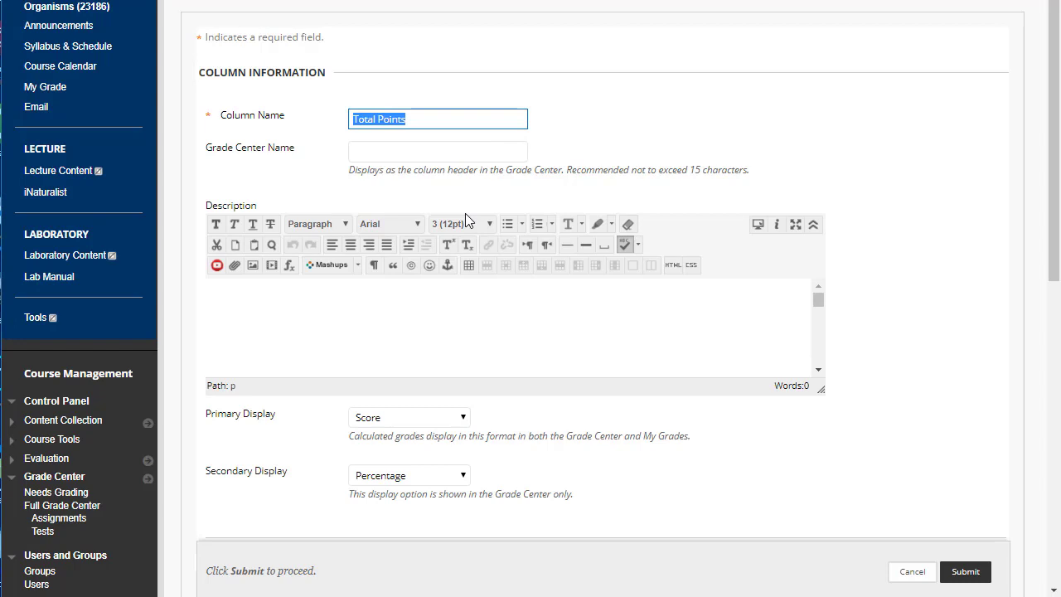
{"action": "type", "text": "Grade "}
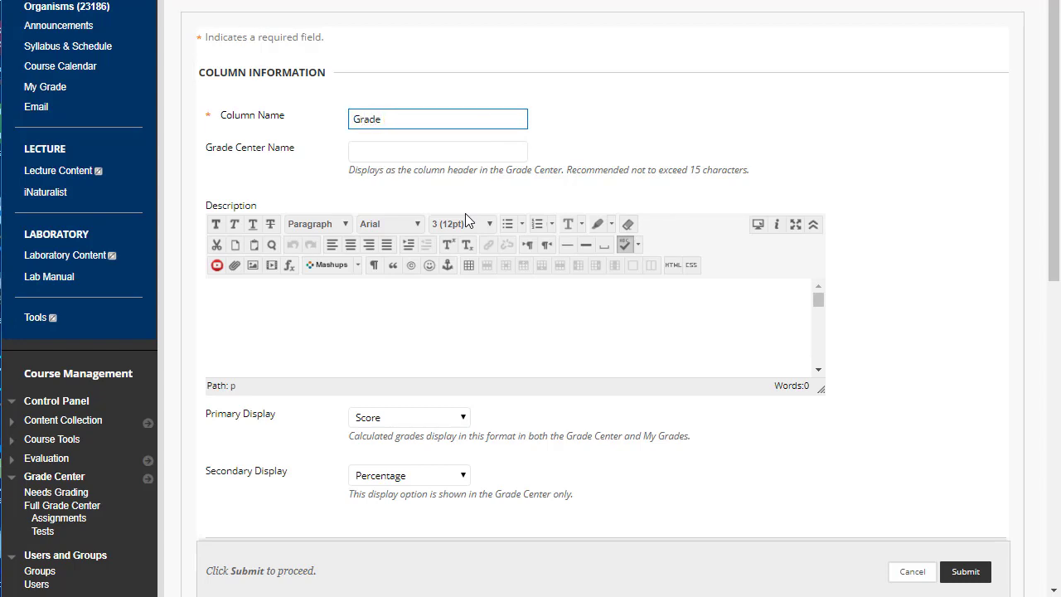
{"action": "type", "text": "for Unit 2"}
{"action": "left_click", "coordinate": [638, 97]}
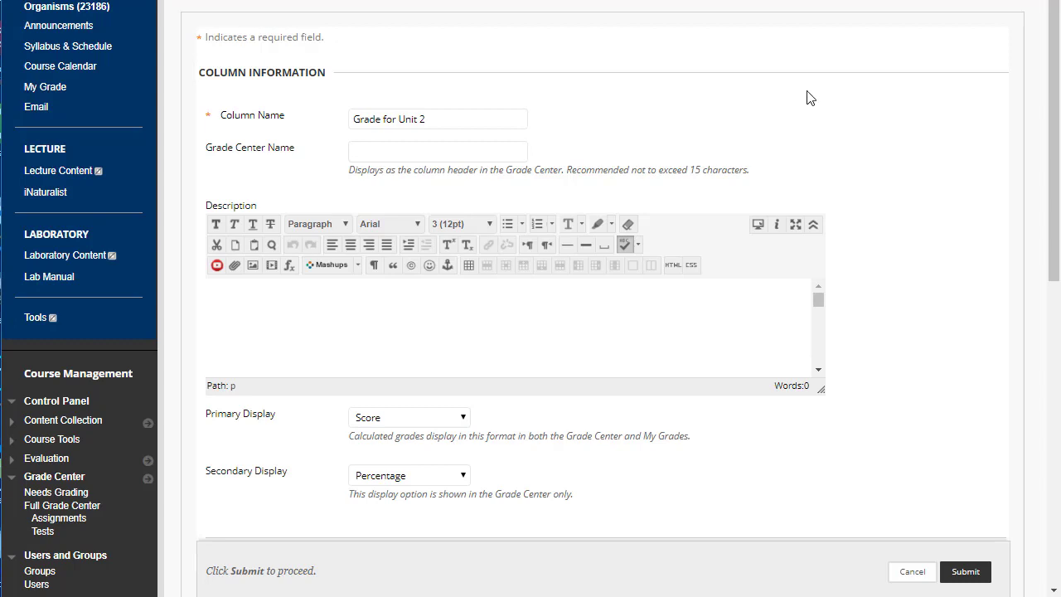
Step: Include all grade columns in the Unit 2 grading period in the column's total, and submit the column changes
{"action": "scroll", "coordinate": [887, 100], "scroll_direction": "down", "scroll_amount": 4}
{"action": "scroll", "coordinate": [891, 106], "scroll_direction": "down", "scroll_amount": 4}
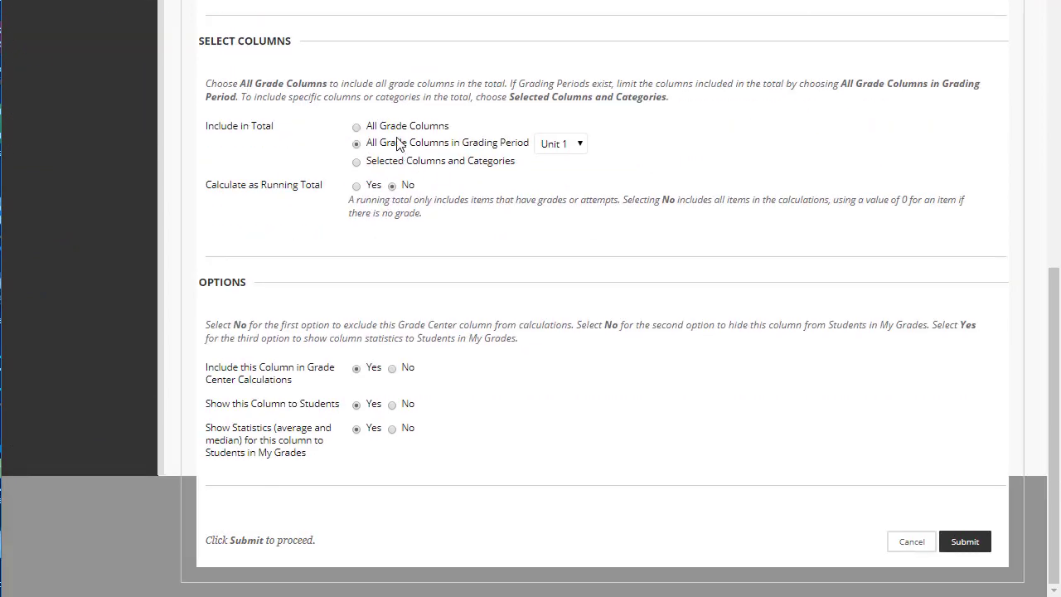
{"action": "left_click", "coordinate": [356, 127]}
{"action": "left_click", "coordinate": [356, 162]}
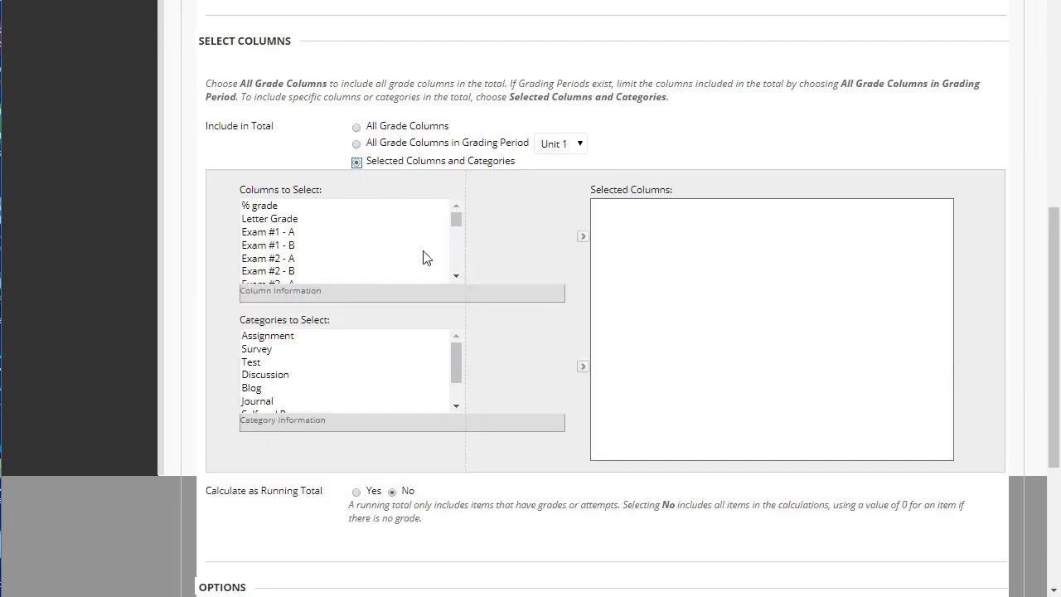
{"action": "left_click", "coordinate": [356, 144]}
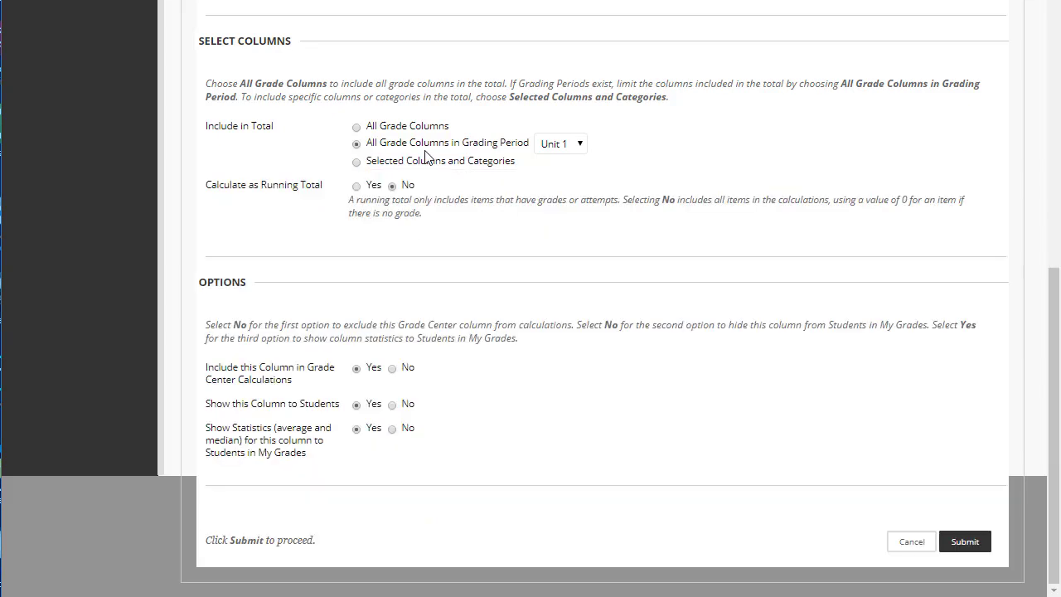
{"action": "left_click", "coordinate": [560, 146]}
{"action": "left_click", "coordinate": [560, 193]}
{"action": "left_click_drag", "start_coordinate": [426, 196], "coordinate": [199, 197]}
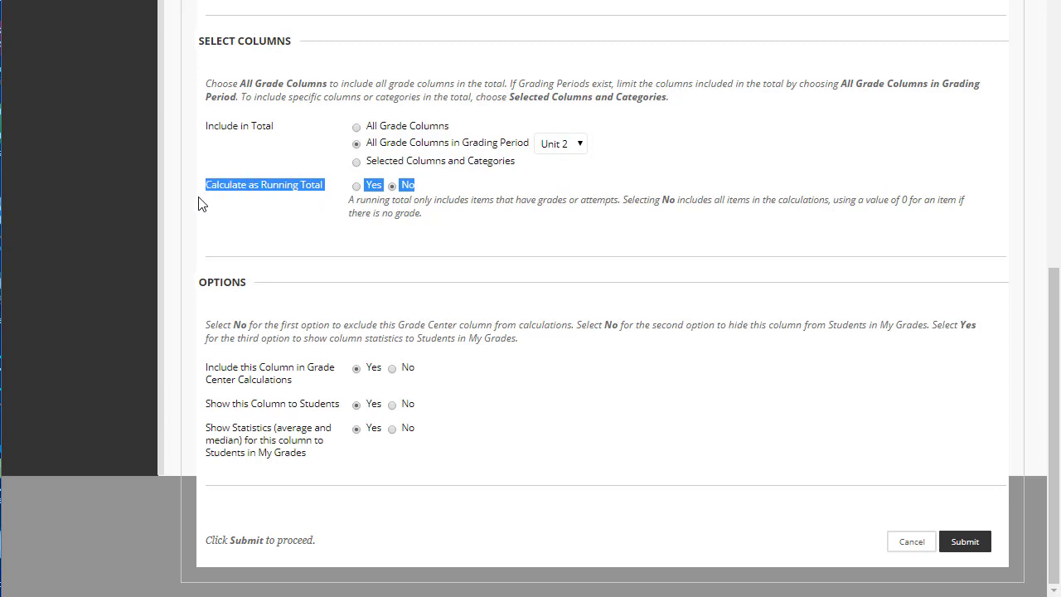
{"action": "left_click", "coordinate": [394, 231]}
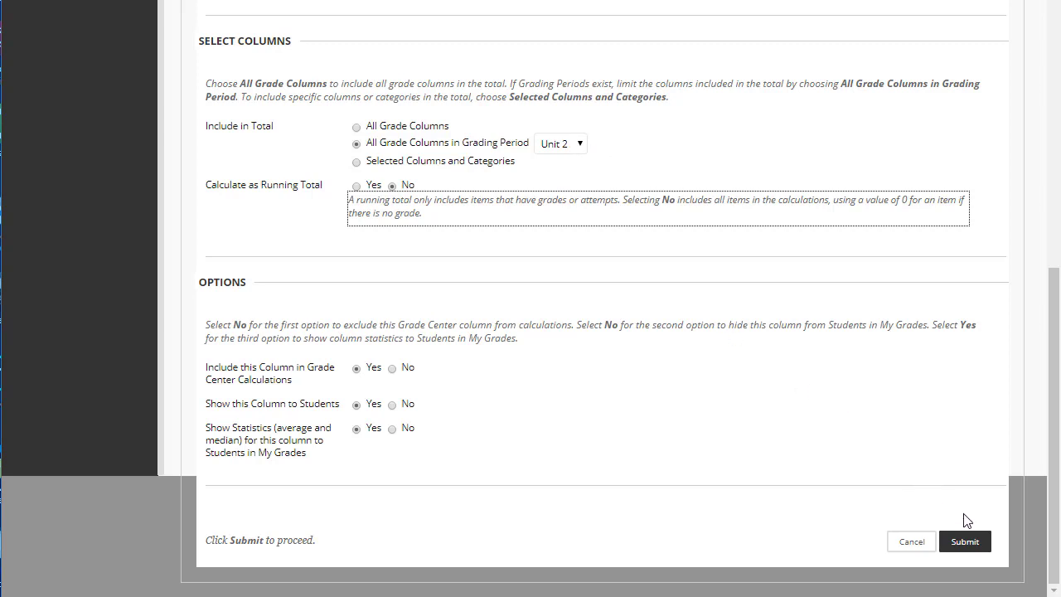
{"action": "left_click", "coordinate": [964, 542]}
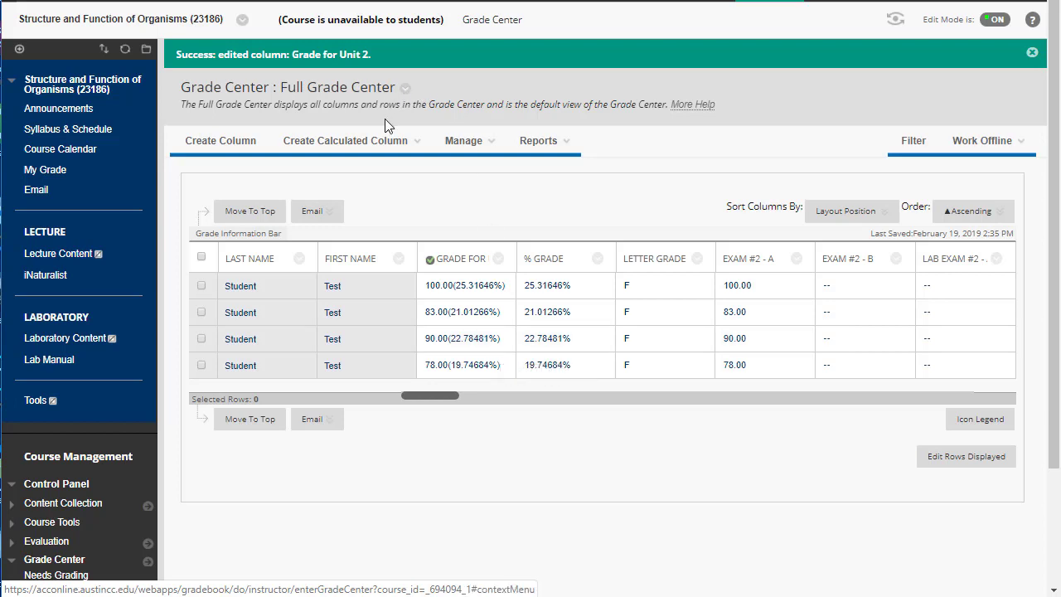
Step: Create a grade category named Lab Reports and return to the Full Grade Center
{"action": "left_click", "coordinate": [487, 141]}
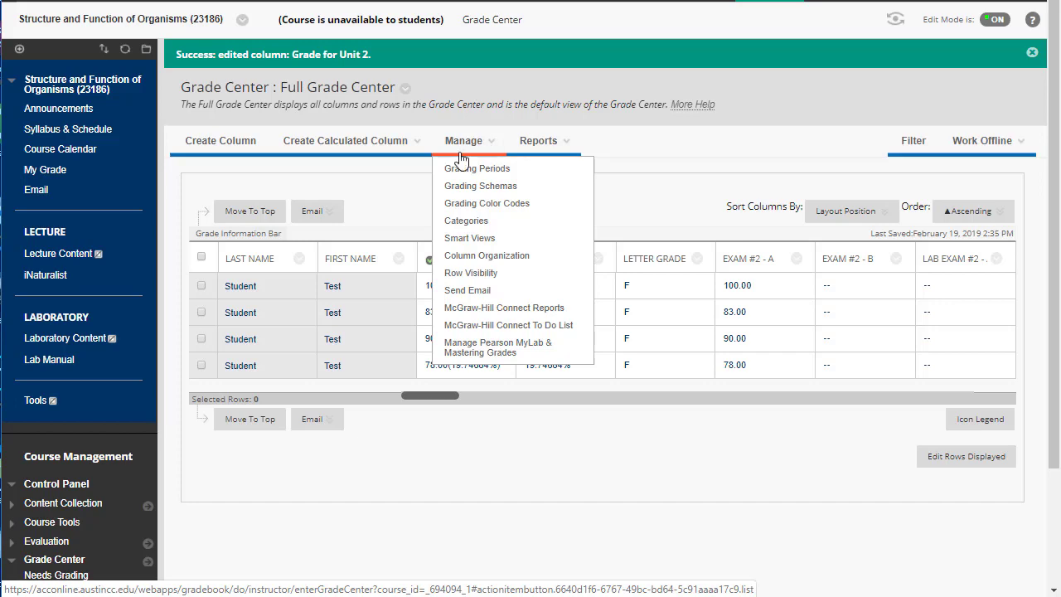
{"action": "left_click", "coordinate": [479, 225]}
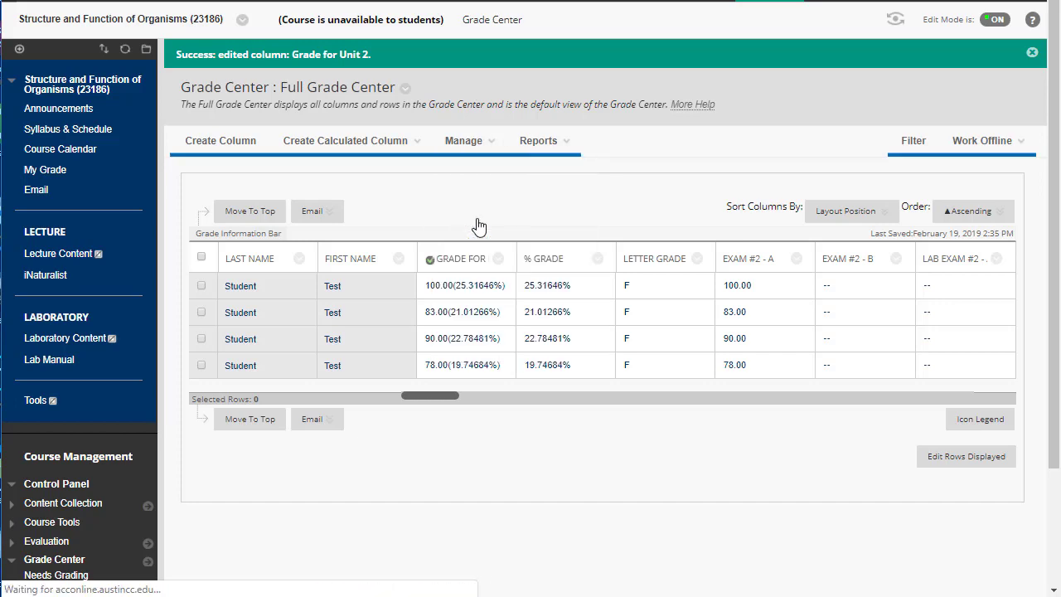
{"action": "scroll", "coordinate": [479, 226], "scroll_direction": "down", "scroll_amount": 3}
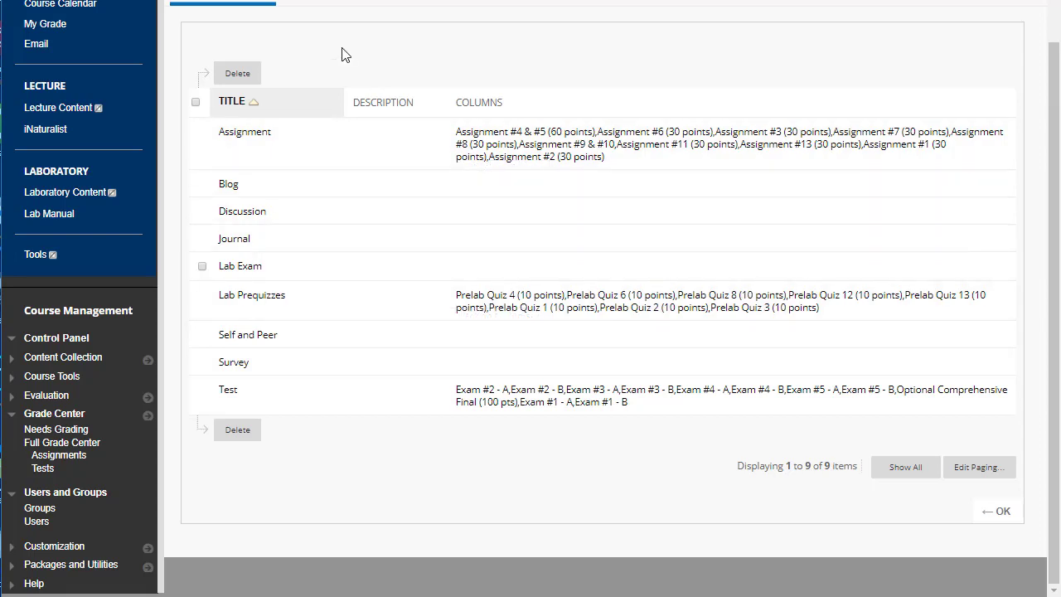
{"action": "left_click", "coordinate": [239, 3]}
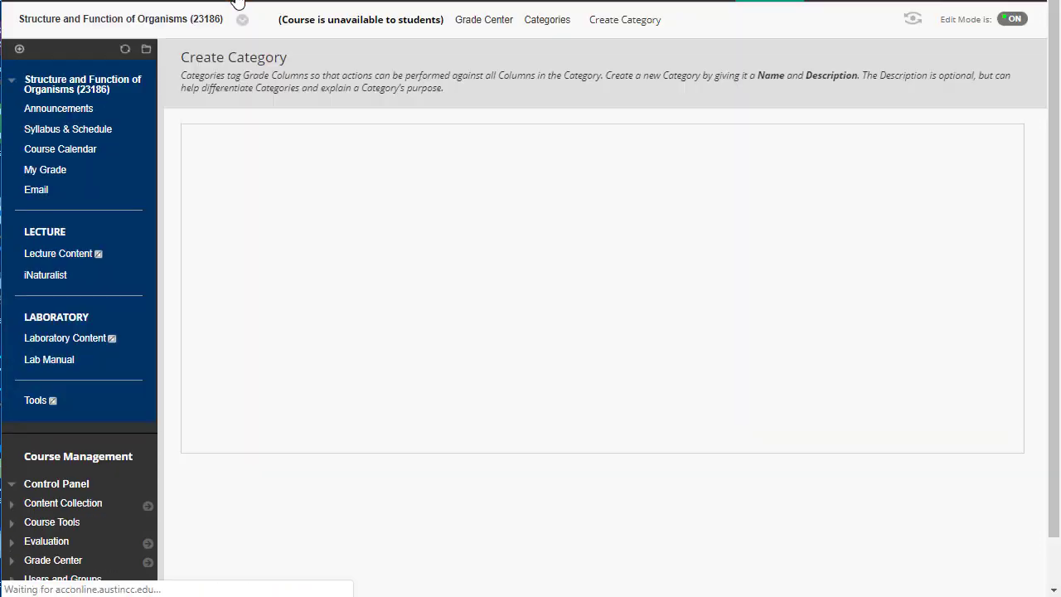
{"action": "type", "text": "L"}
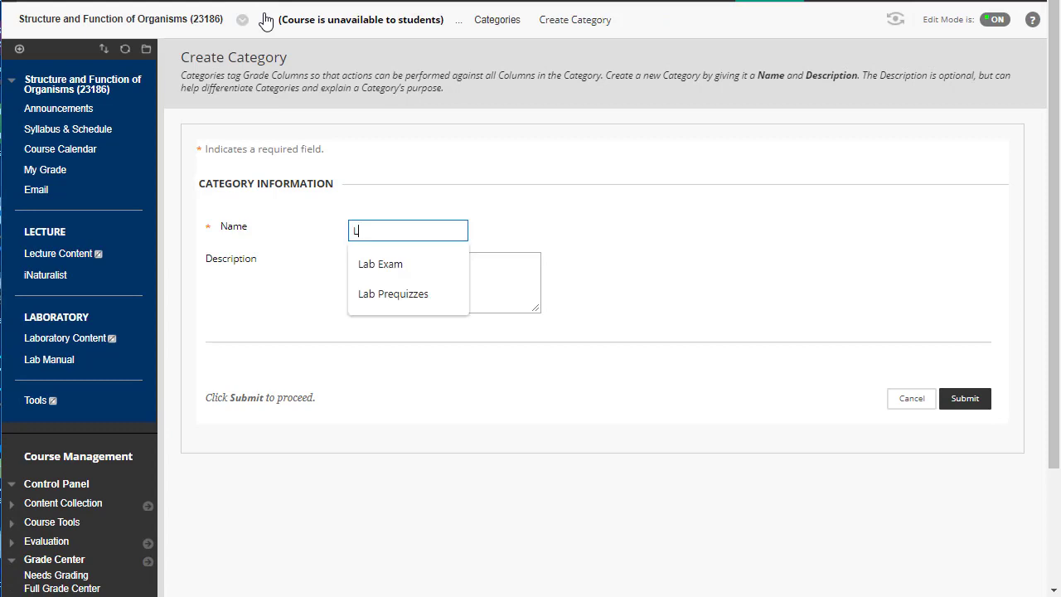
{"action": "type", "text": "ab Reports"}
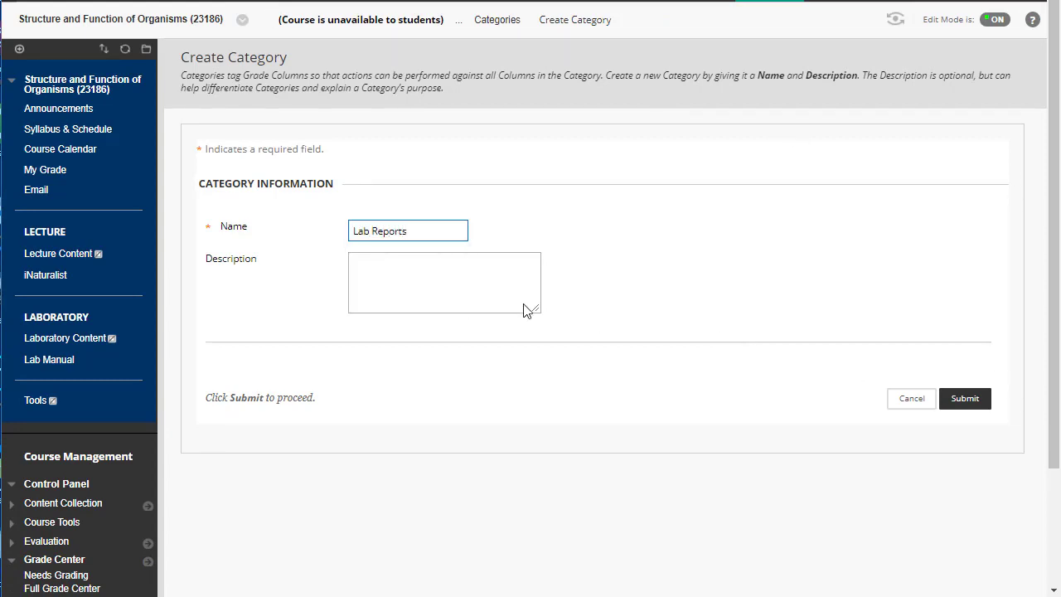
{"action": "left_click", "coordinate": [976, 399]}
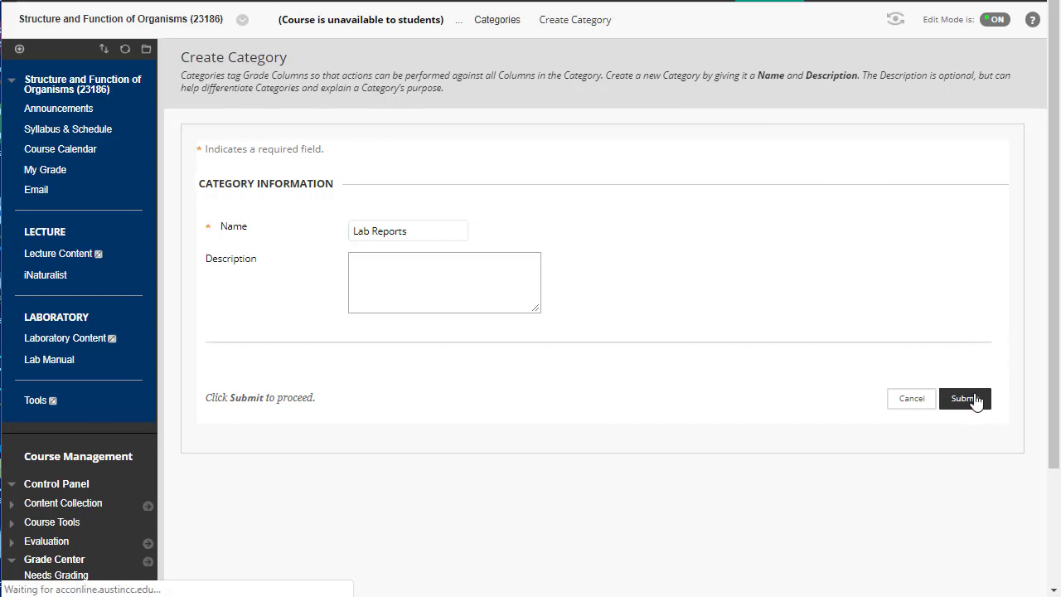
{"action": "scroll", "coordinate": [658, 300], "scroll_direction": "down", "scroll_amount": 3}
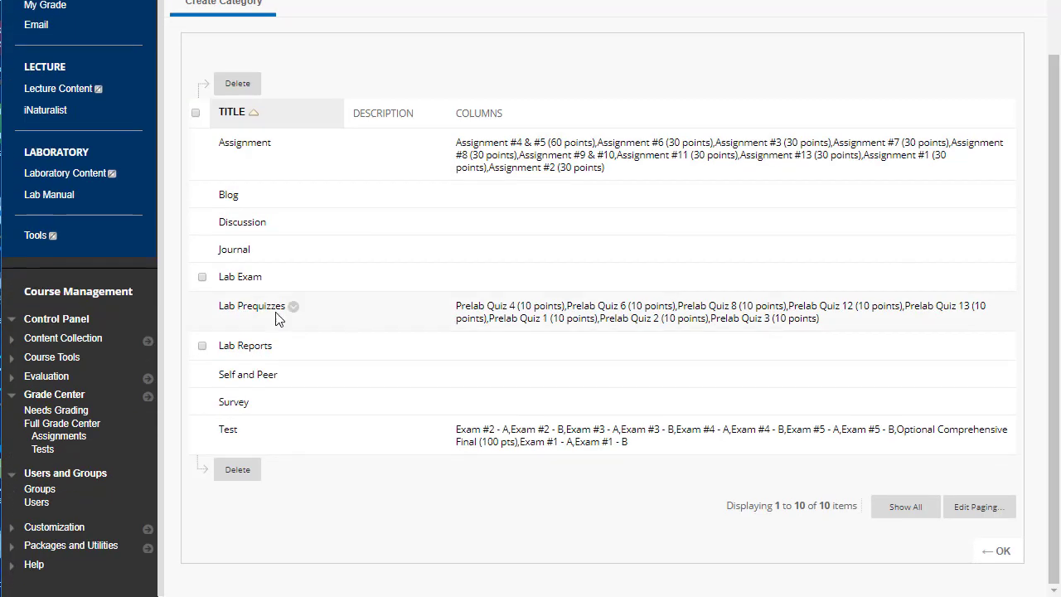
{"action": "left_click", "coordinate": [997, 550]}
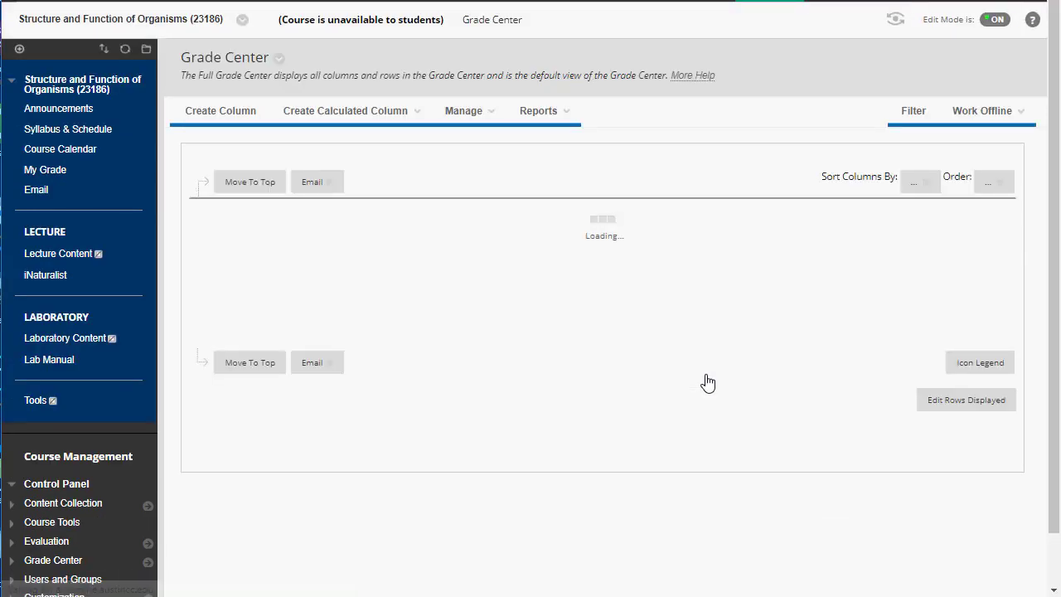
Step: Open the column organization and select the Lab Report #4, #5 and #6 columns in Unit 2
{"action": "left_click", "coordinate": [459, 112]}
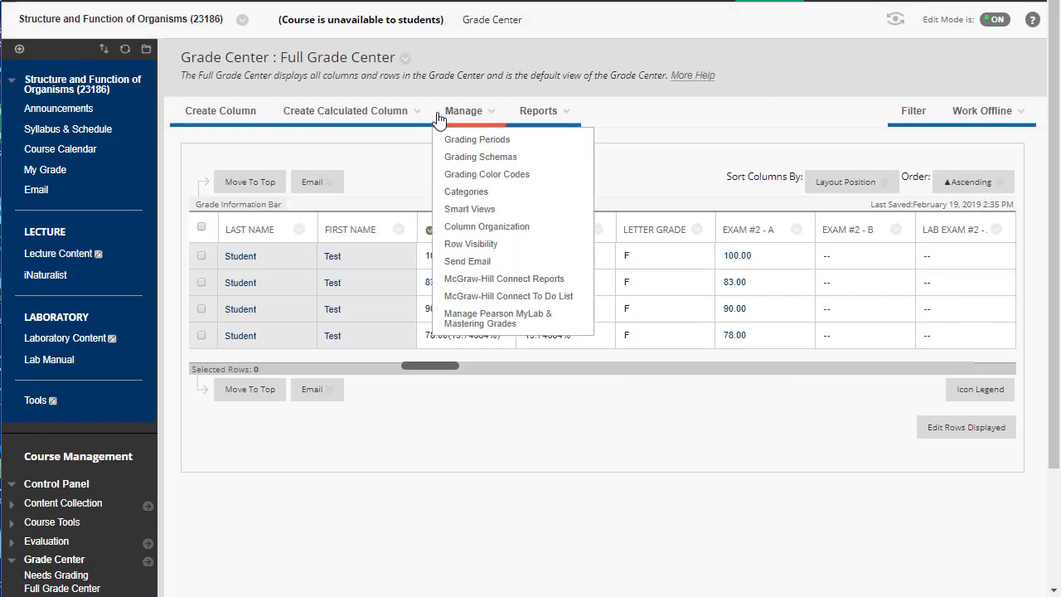
{"action": "left_click", "coordinate": [483, 226]}
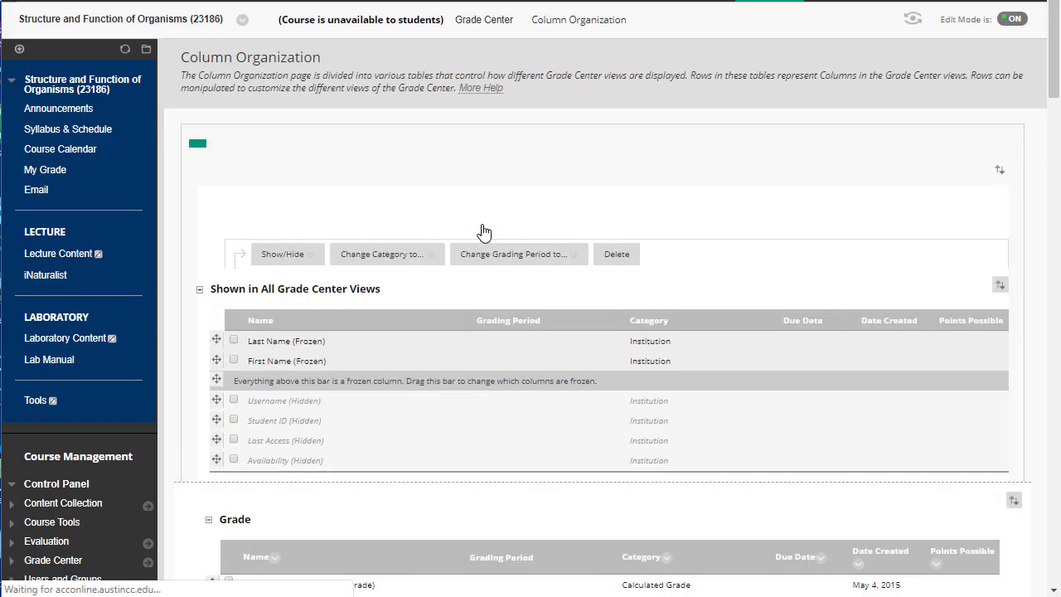
{"action": "scroll", "coordinate": [690, 199], "scroll_direction": "down", "scroll_amount": 3}
{"action": "scroll", "coordinate": [675, 192], "scroll_direction": "down", "scroll_amount": 12}
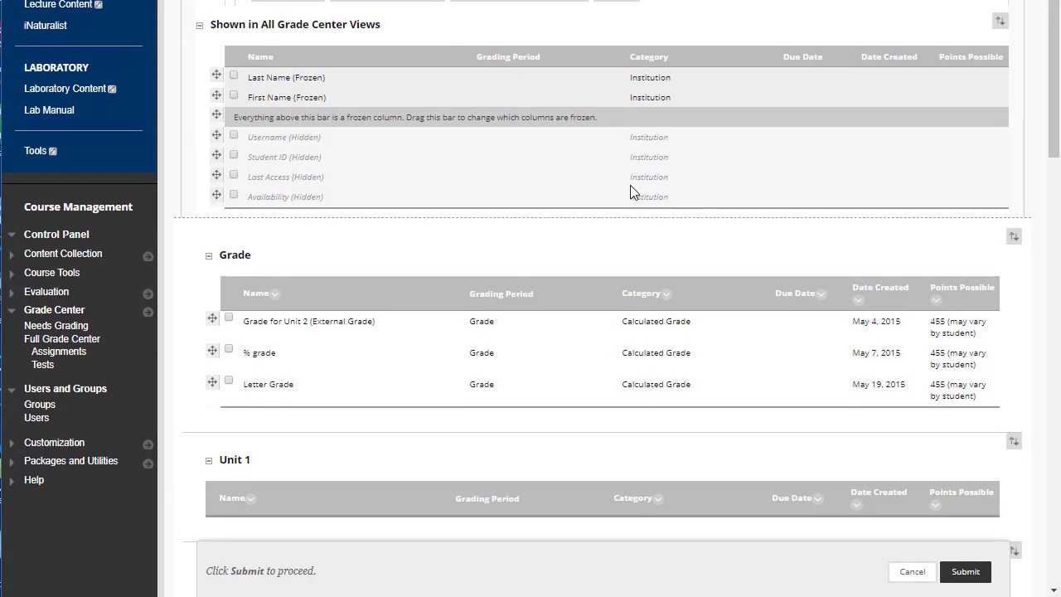
{"action": "scroll", "coordinate": [630, 192], "scroll_direction": "down", "scroll_amount": 5}
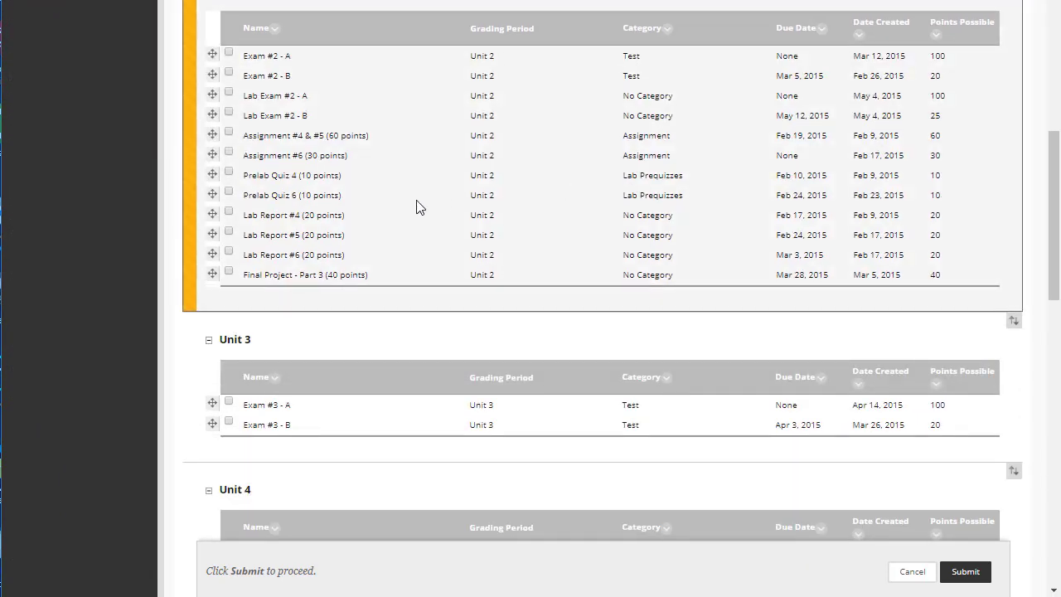
{"action": "left_click", "coordinate": [230, 213]}
{"action": "left_click", "coordinate": [231, 233]}
{"action": "left_click", "coordinate": [230, 252]}
Step: Add Lab Report #7 through #15 to the selection, change the selected columns' category to Lab Reports, and submit the organization
{"action": "scroll", "coordinate": [397, 251], "scroll_direction": "down", "scroll_amount": 18}
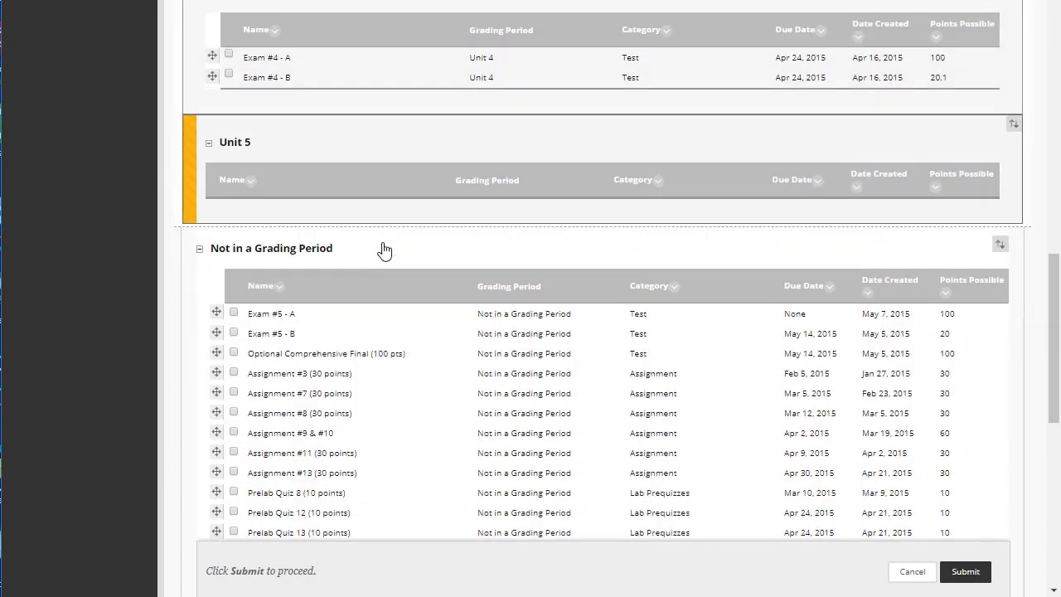
{"action": "scroll", "coordinate": [368, 240], "scroll_direction": "down", "scroll_amount": 2}
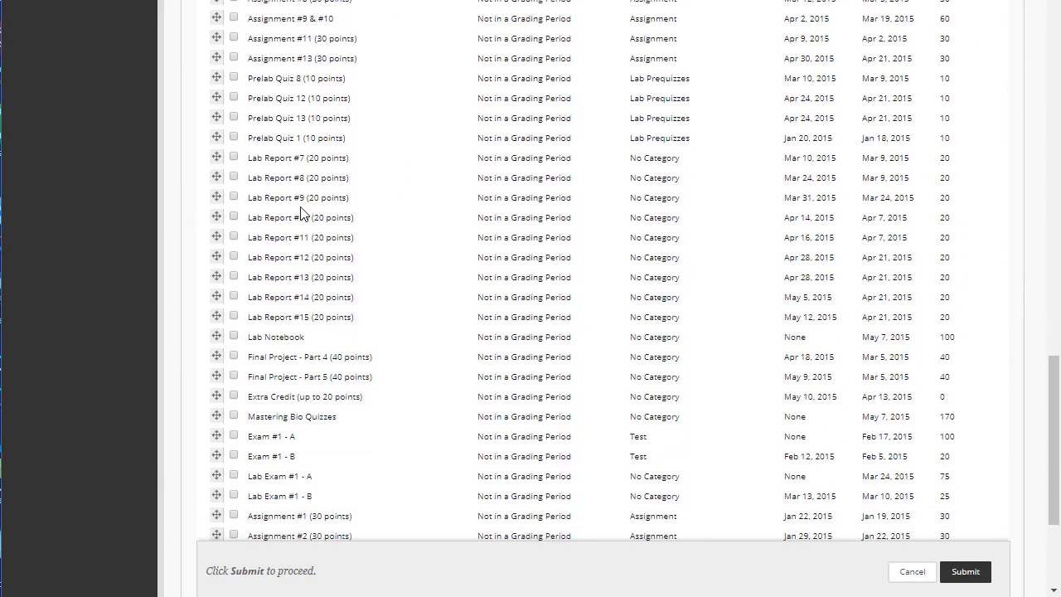
{"action": "left_click", "coordinate": [233, 157]}
{"action": "left_click", "coordinate": [234, 178]}
{"action": "left_click", "coordinate": [234, 197]}
{"action": "left_click", "coordinate": [234, 237]}
{"action": "left_click", "coordinate": [234, 217]}
{"action": "left_click", "coordinate": [233, 257]}
{"action": "left_click", "coordinate": [234, 277]}
{"action": "left_click", "coordinate": [235, 296]}
{"action": "left_click", "coordinate": [235, 316]}
{"action": "scroll", "coordinate": [540, 299], "scroll_direction": "down", "scroll_amount": 3}
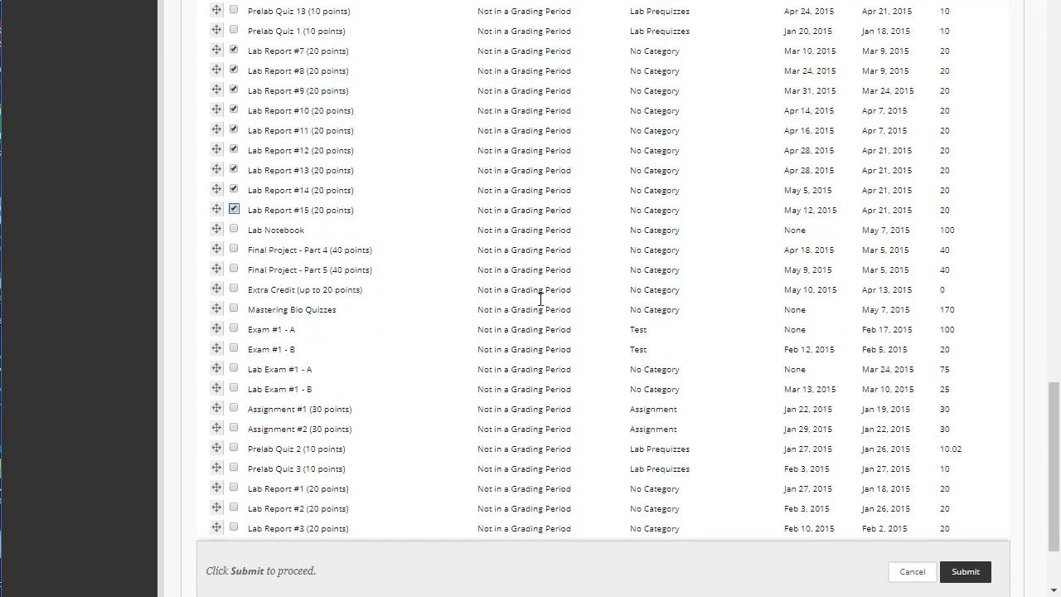
{"action": "left_click", "coordinate": [386, 479]}
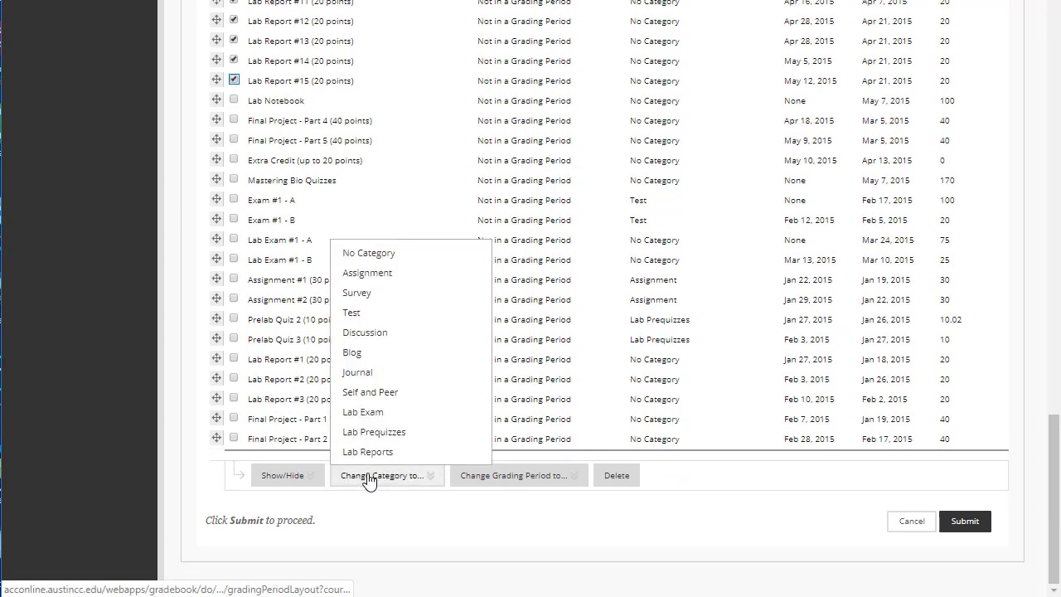
{"action": "left_click", "coordinate": [369, 453]}
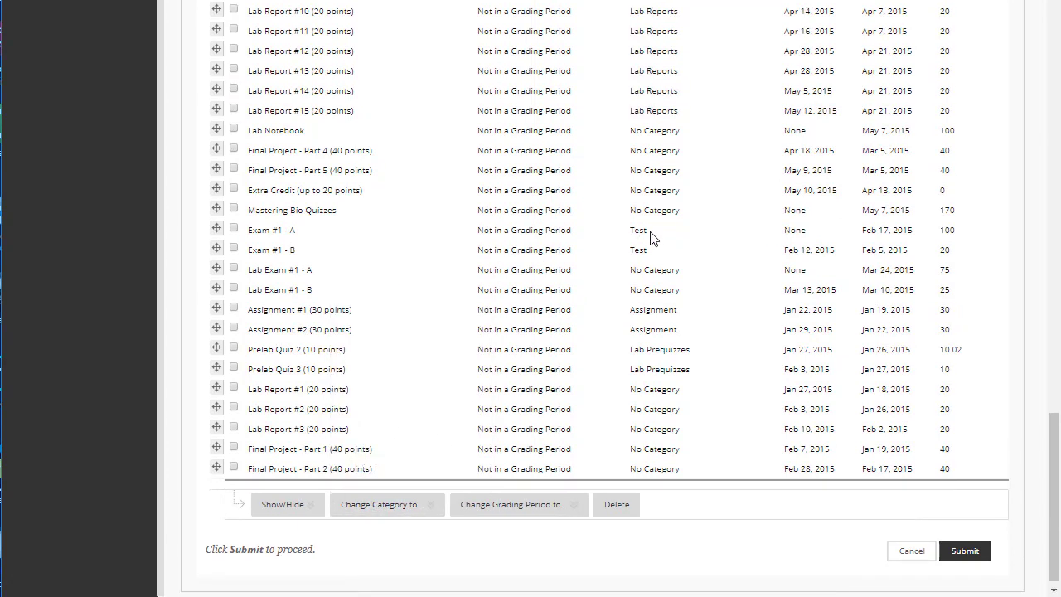
{"action": "left_click", "coordinate": [963, 559]}
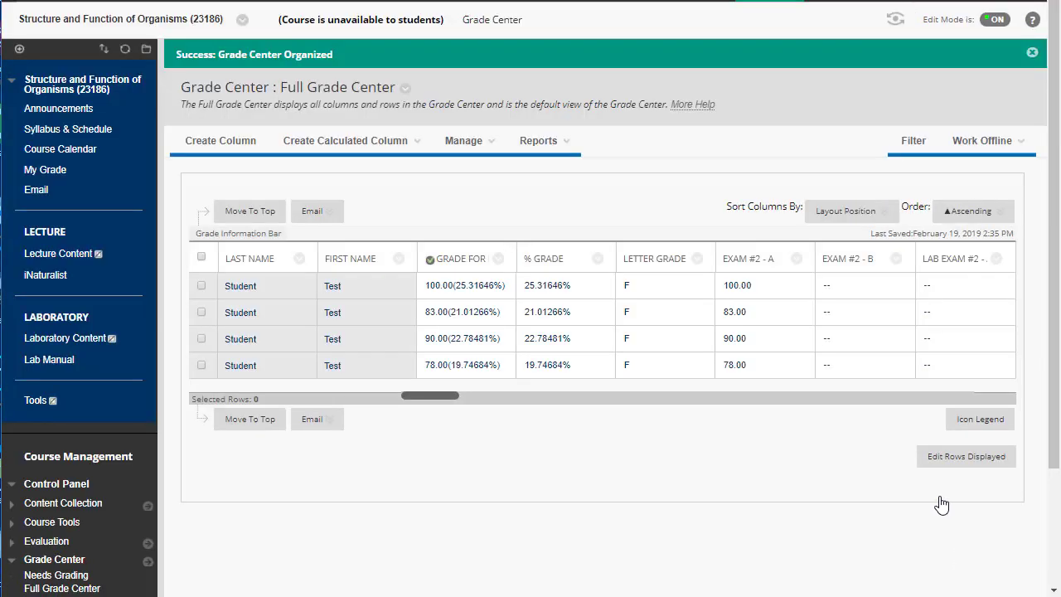
Step: Edit the Grade for Unit 2 column's information and rename the column to Lab Report Grade
{"action": "left_click", "coordinate": [498, 259]}
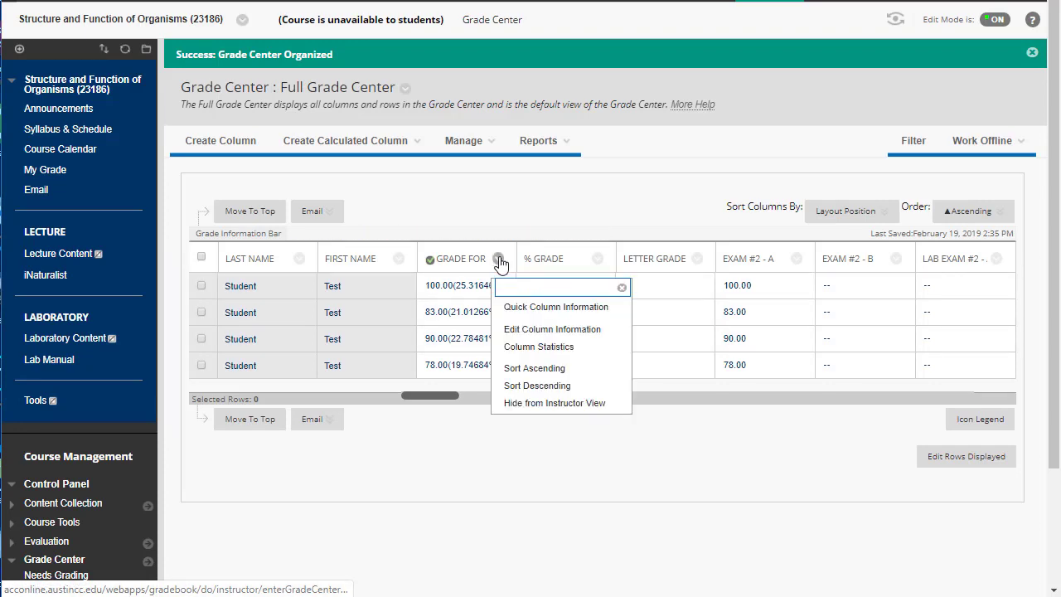
{"action": "left_click", "coordinate": [530, 329]}
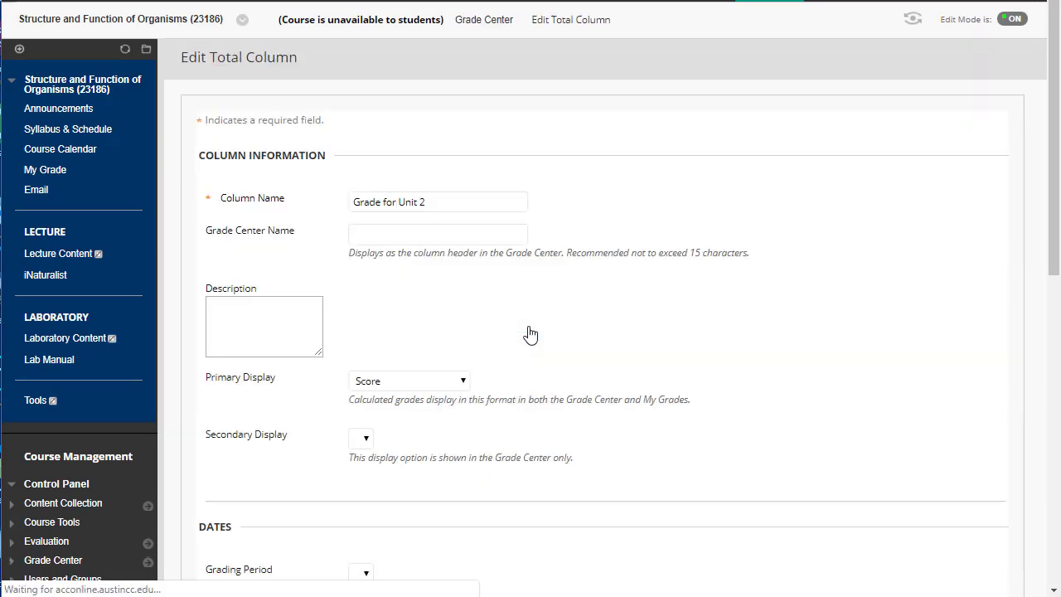
{"action": "scroll", "coordinate": [542, 315], "scroll_direction": "down", "scroll_amount": 2}
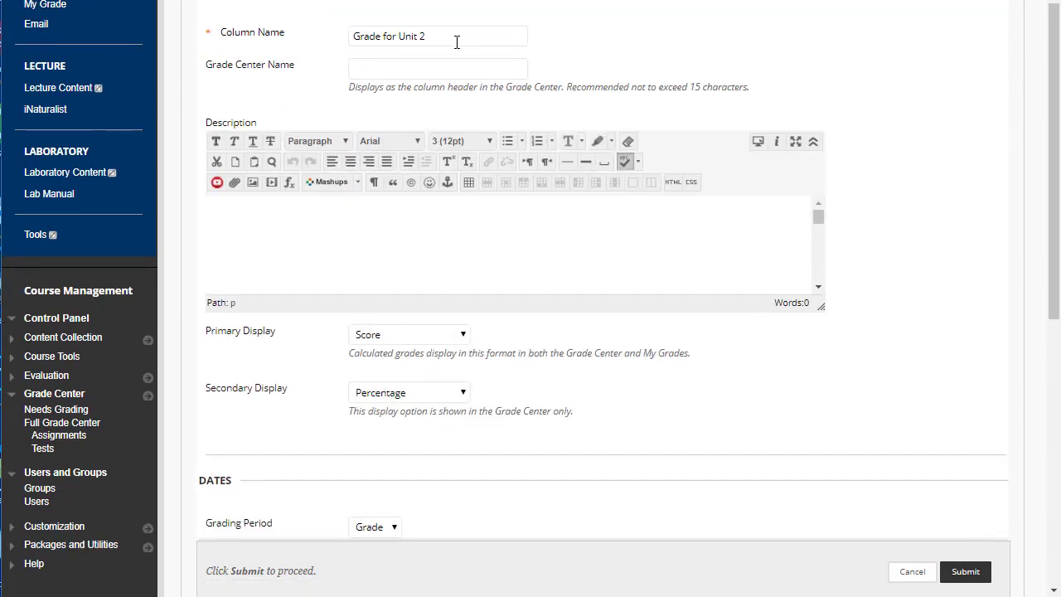
{"action": "left_click_drag", "start_coordinate": [455, 40], "coordinate": [214, 67]}
{"action": "type", "text": "Lab"}
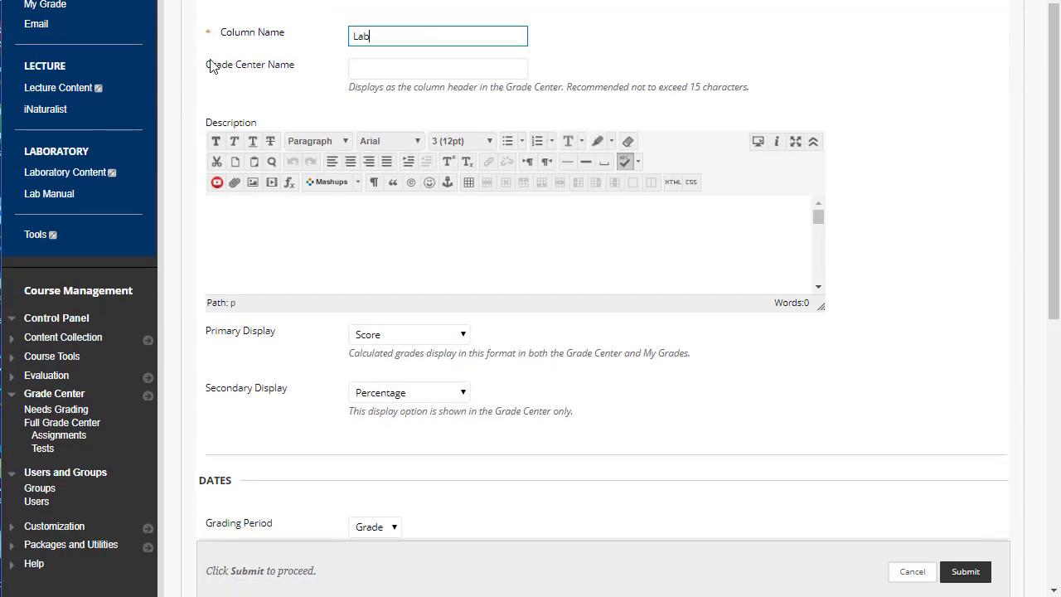
{"action": "type", "text": " Report Grade"}
{"action": "left_click", "coordinate": [628, 39]}
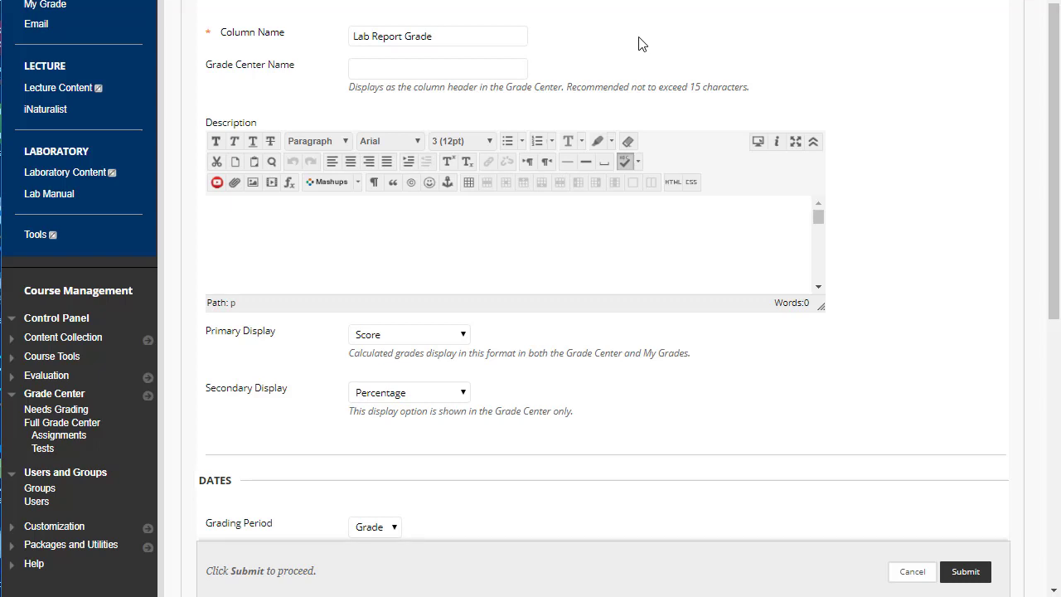
Step: Base the column's total on selected columns and categories, and add the Lab Reports category to it
{"action": "scroll", "coordinate": [569, 265], "scroll_direction": "down", "scroll_amount": 4}
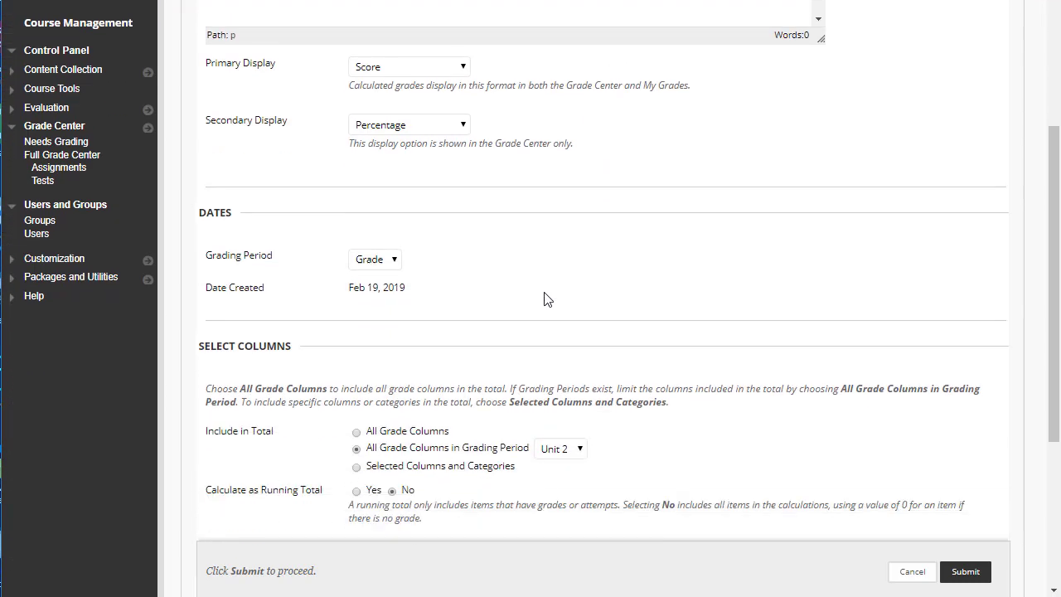
{"action": "scroll", "coordinate": [545, 263], "scroll_direction": "down", "scroll_amount": 2}
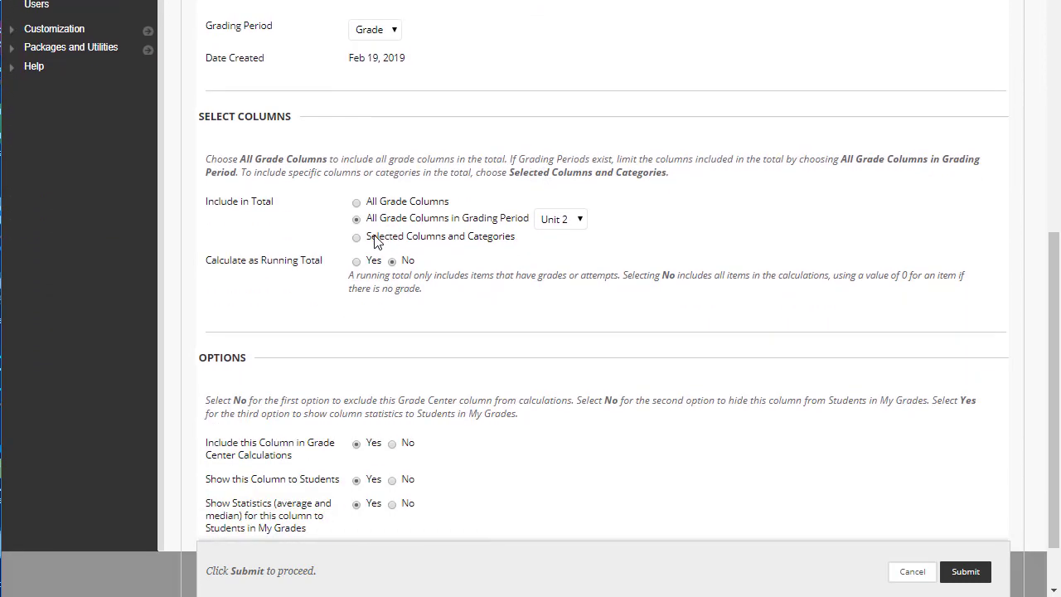
{"action": "left_click", "coordinate": [357, 239]}
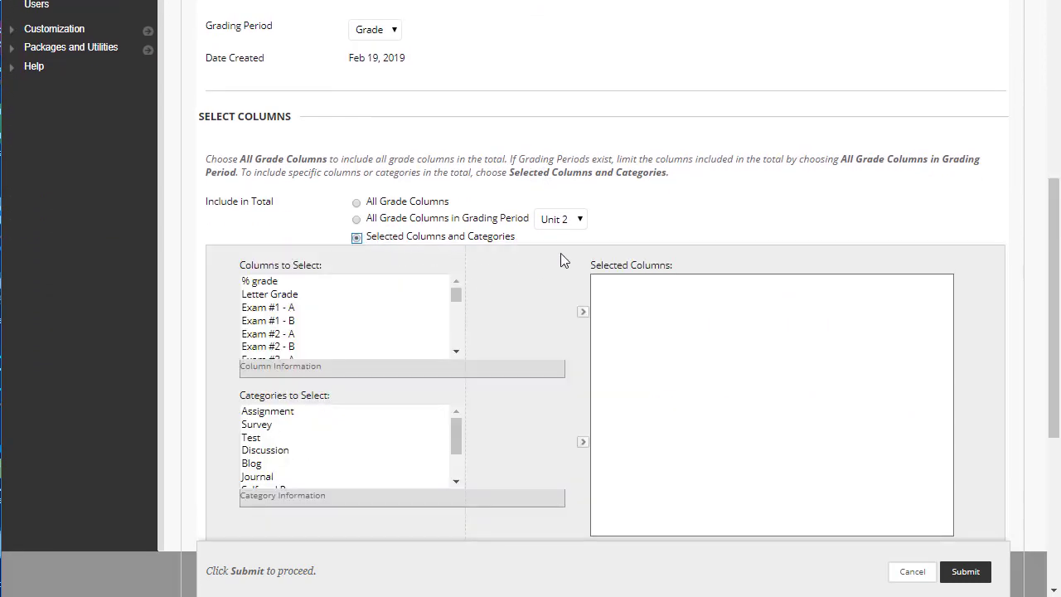
{"action": "scroll", "coordinate": [523, 270], "scroll_direction": "down", "scroll_amount": 2}
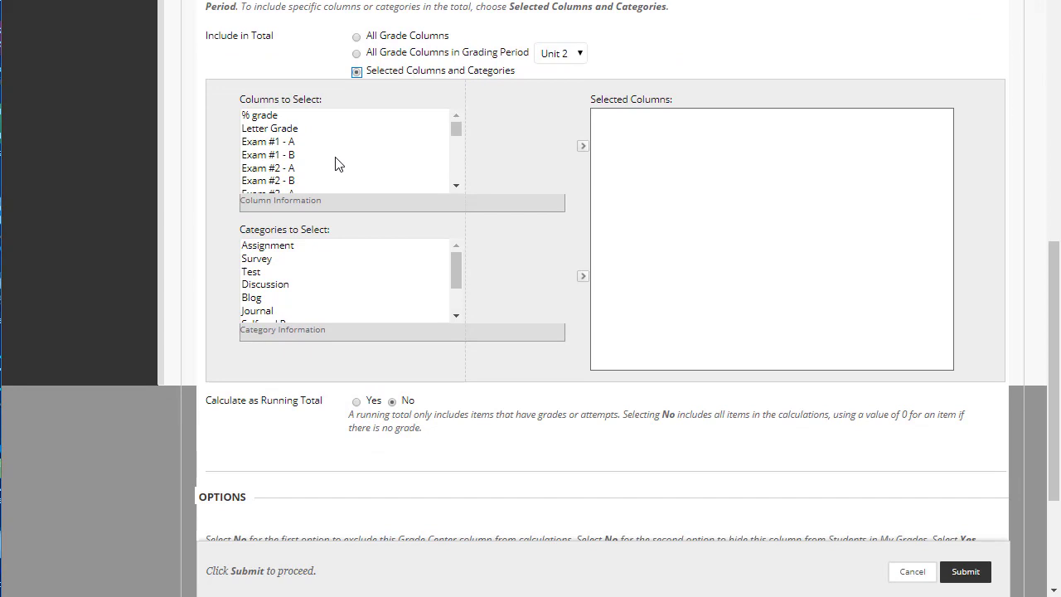
{"action": "left_click", "coordinate": [279, 143]}
{"action": "left_click", "coordinate": [280, 167]}
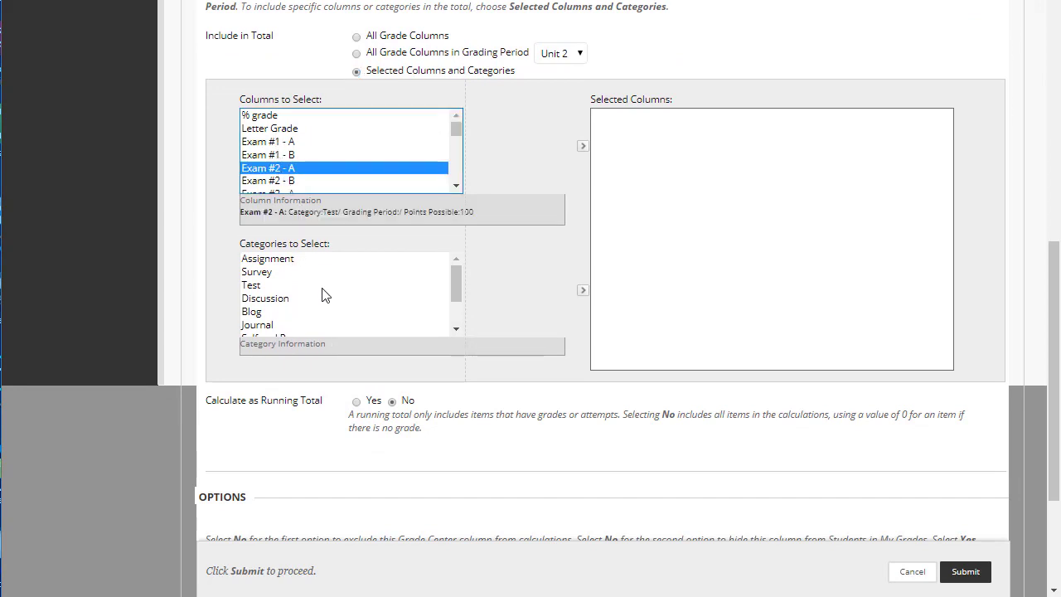
{"action": "scroll", "coordinate": [322, 295], "scroll_direction": "down", "scroll_amount": 2}
{"action": "left_click", "coordinate": [265, 330]}
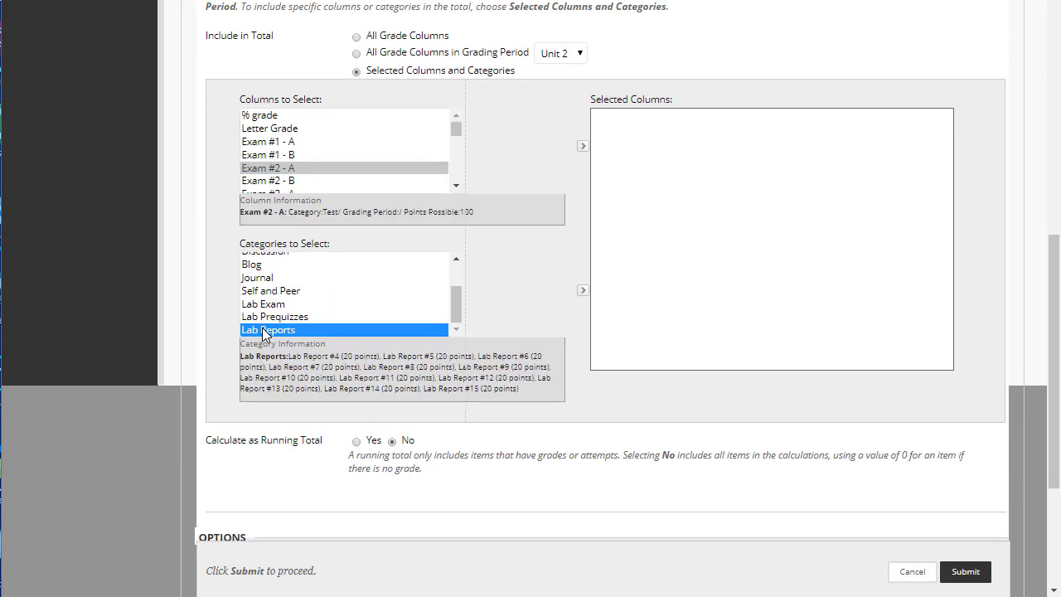
{"action": "left_click", "coordinate": [583, 290]}
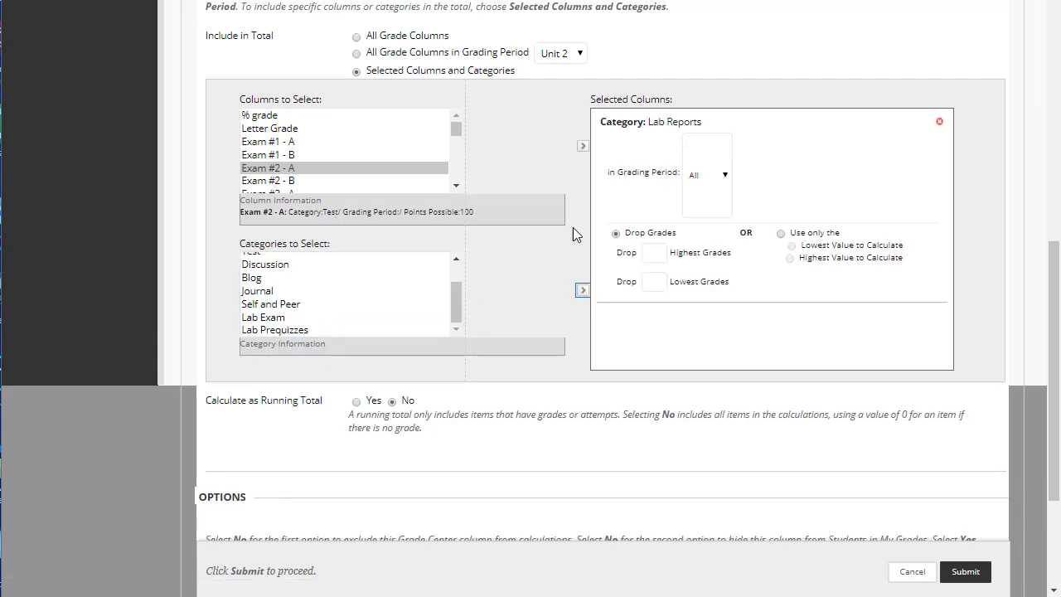
Step: Set the Lab Reports category to drop 1 lowest grade, and cancel the column edits
{"action": "left_click", "coordinate": [662, 284]}
{"action": "type", "text": "1"}
{"action": "left_click", "coordinate": [756, 288]}
{"action": "scroll", "coordinate": [644, 434], "scroll_direction": "down", "scroll_amount": 3}
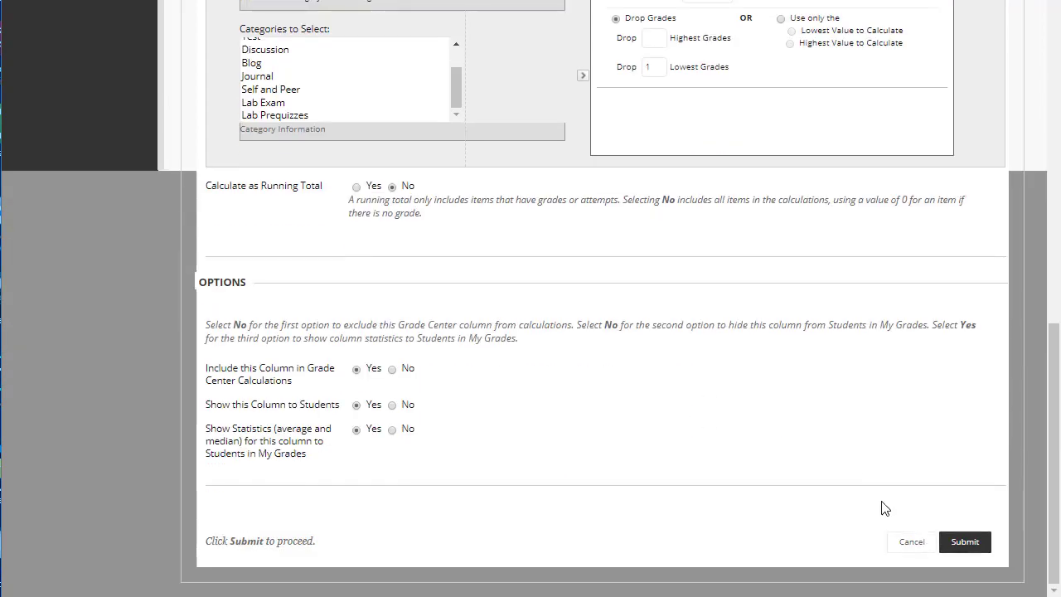
{"action": "left_click", "coordinate": [911, 541]}
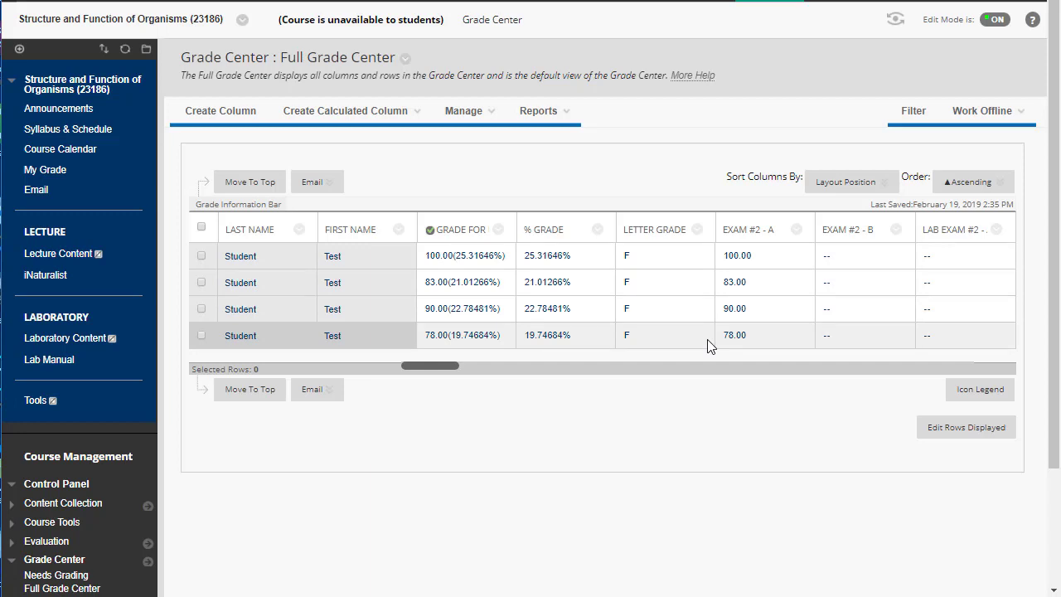
Step: Open the grading color codes settings and enable grading color codes
{"action": "mouse_move", "coordinate": [466, 116]}
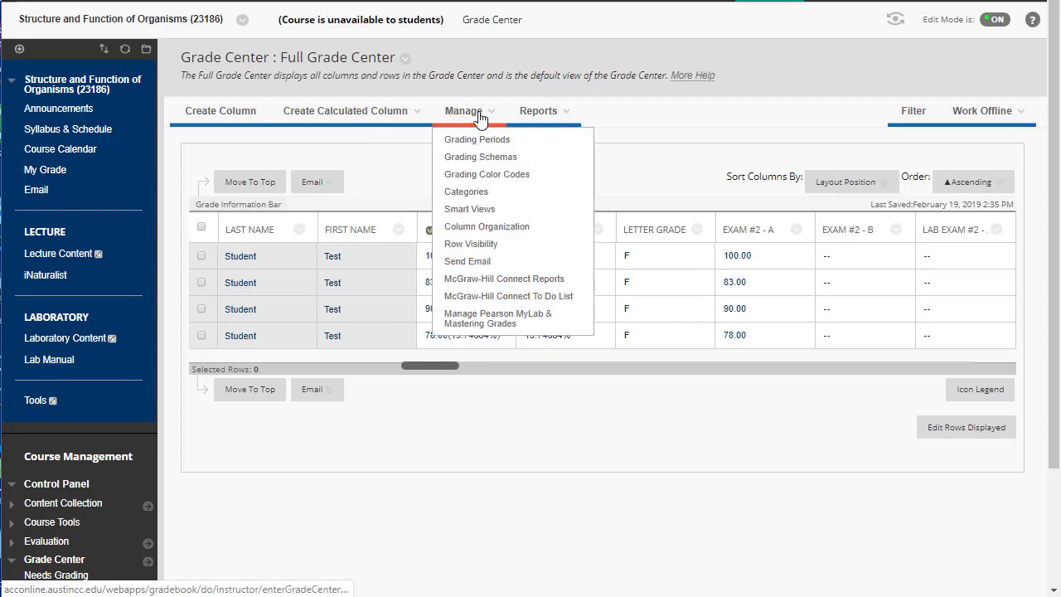
{"action": "left_click", "coordinate": [499, 175]}
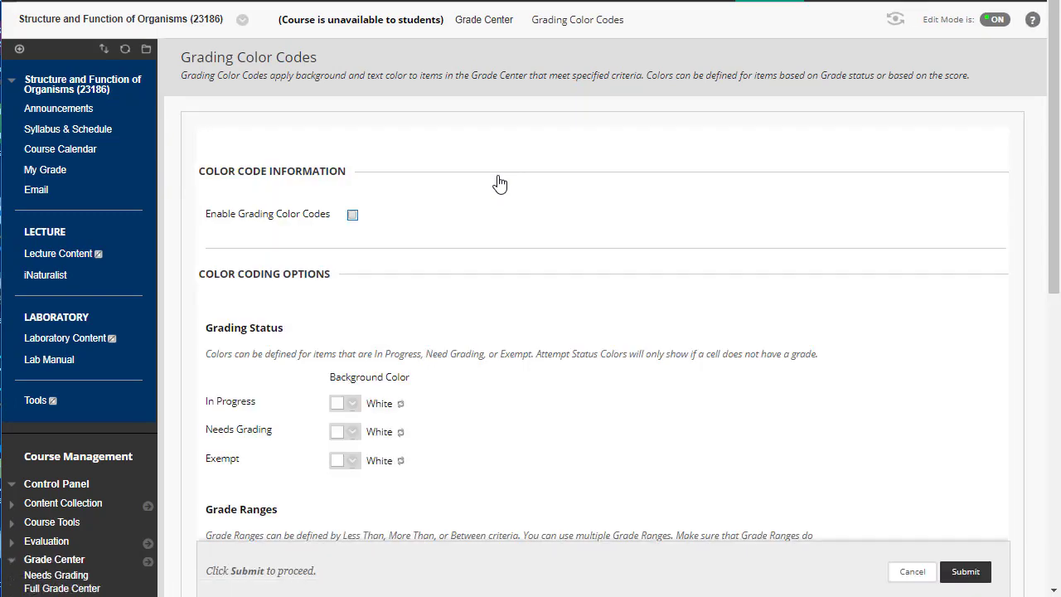
{"action": "left_click", "coordinate": [352, 215]}
{"action": "scroll", "coordinate": [589, 256], "scroll_direction": "down", "scroll_amount": 4}
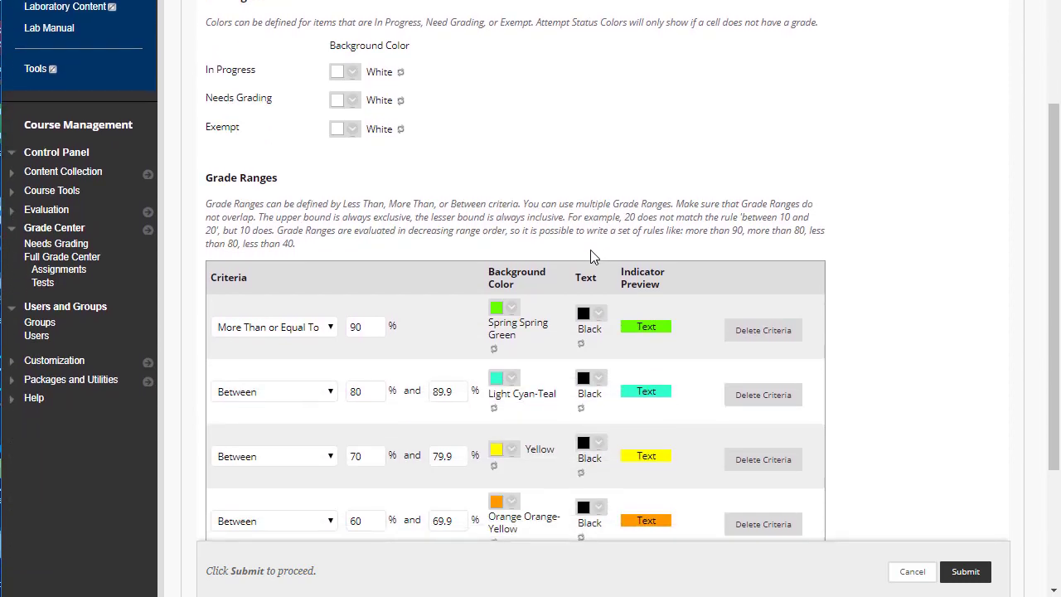
Step: Adjust the upper limit of the grade range starting at 80% and submit the grading color codes
{"action": "scroll", "coordinate": [594, 256], "scroll_direction": "down", "scroll_amount": 2}
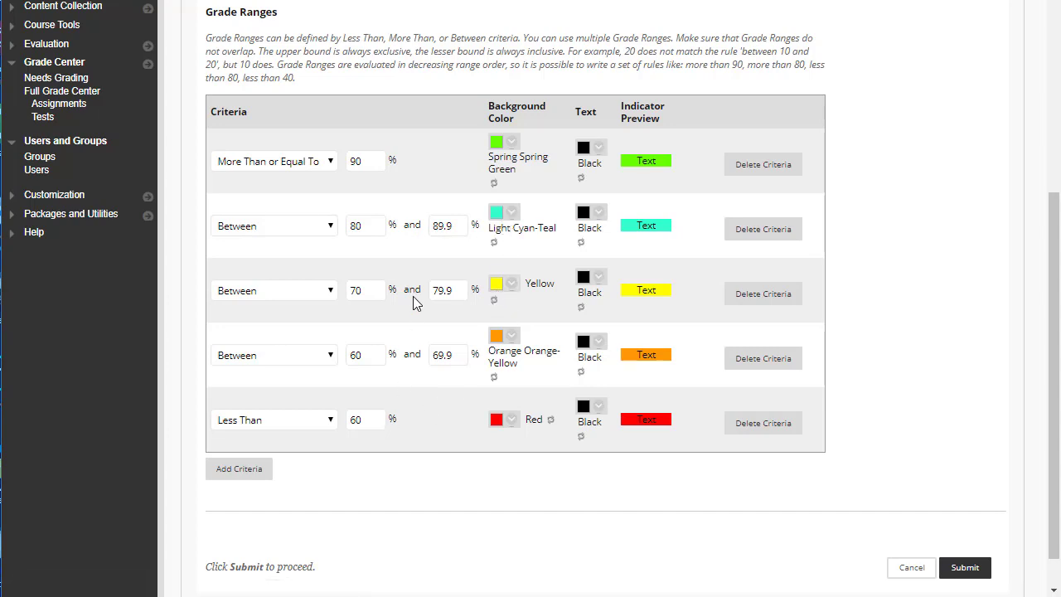
{"action": "left_click", "coordinate": [455, 227]}
{"action": "type", "text": "9"}
{"action": "left_click", "coordinate": [968, 572]}
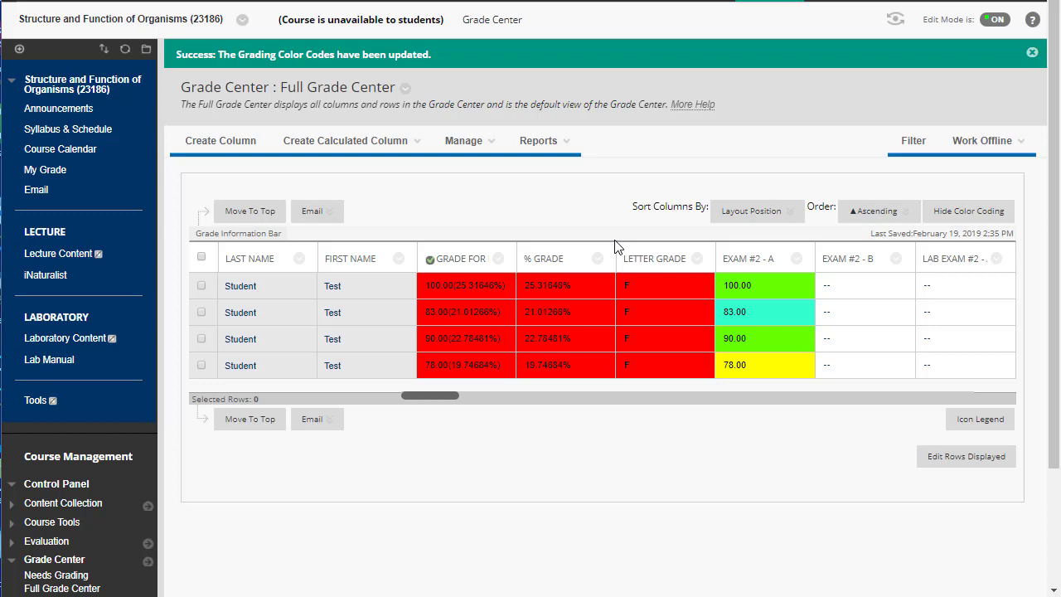
{"action": "left_click", "coordinate": [553, 143]}
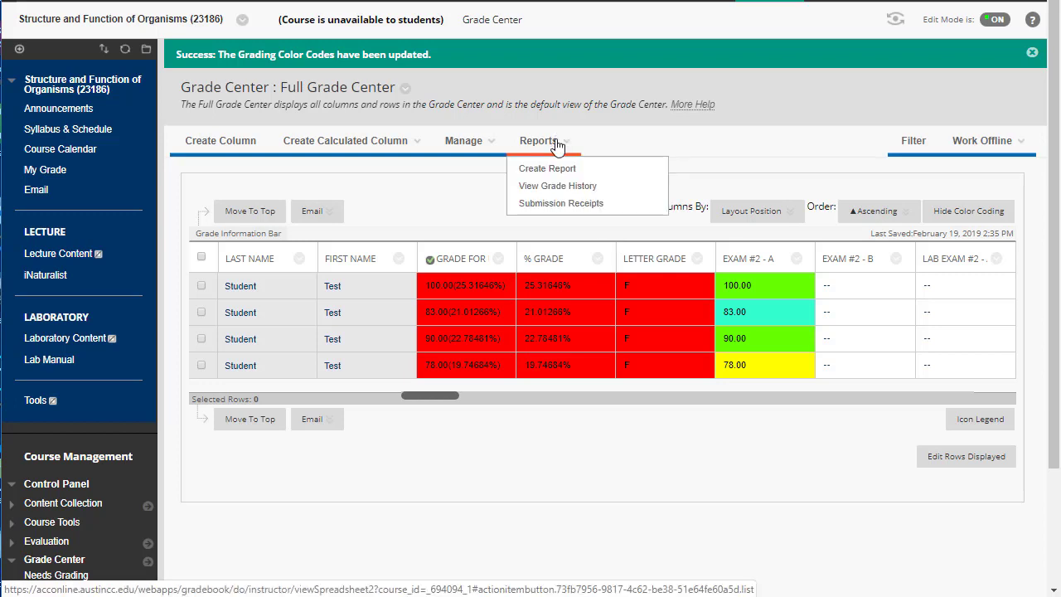
{"action": "left_click", "coordinate": [482, 146]}
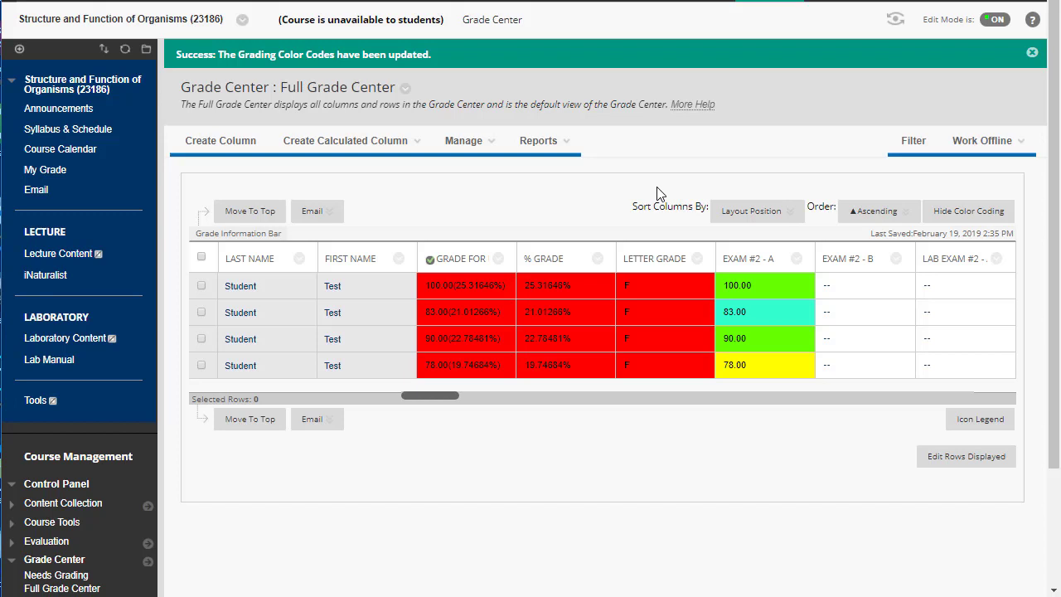
{"action": "left_click", "coordinate": [464, 144]}
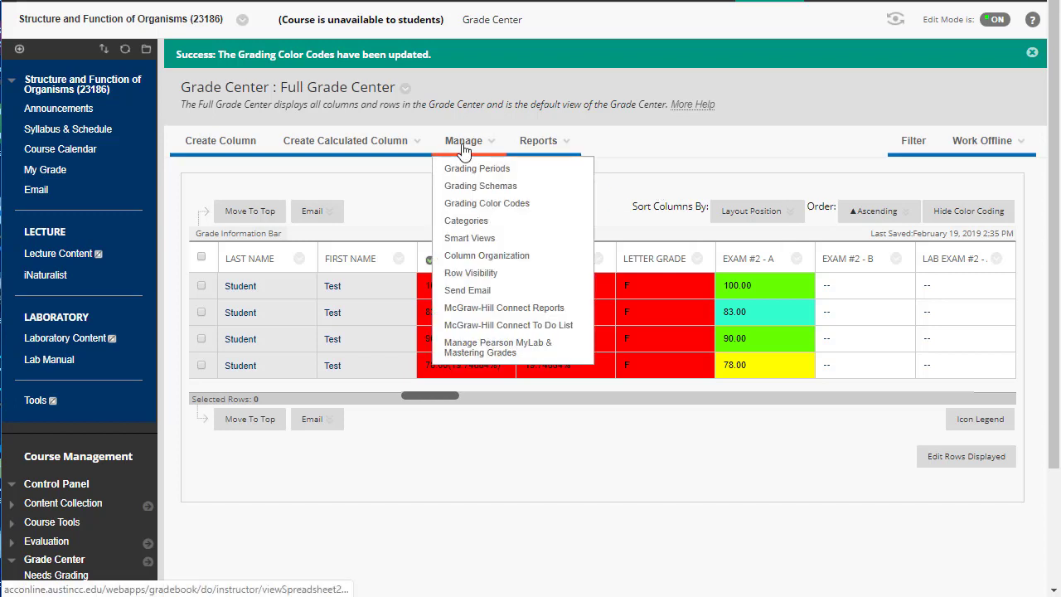
{"action": "left_click", "coordinate": [538, 141]}
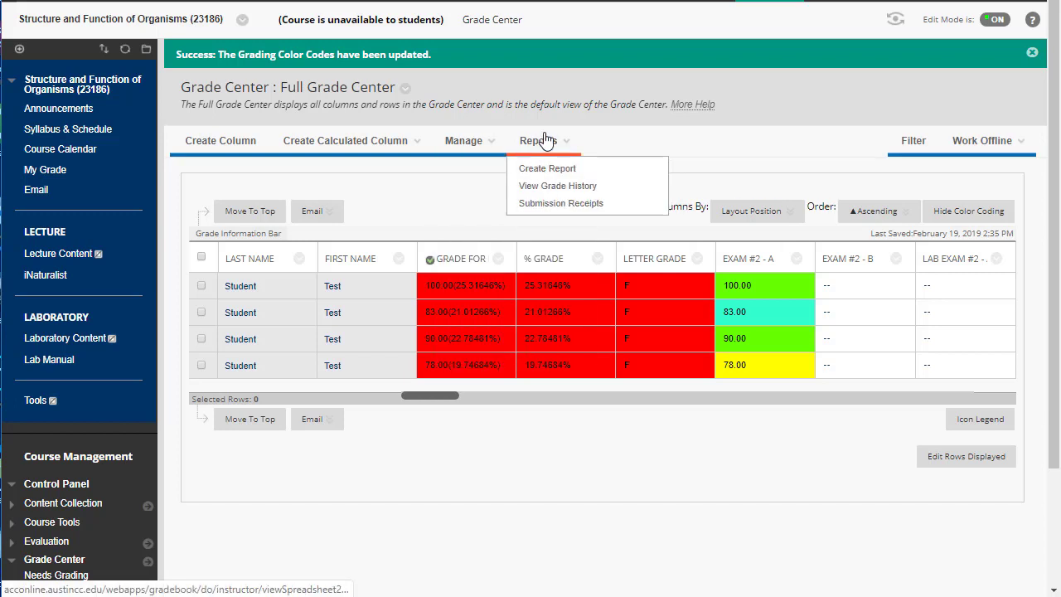